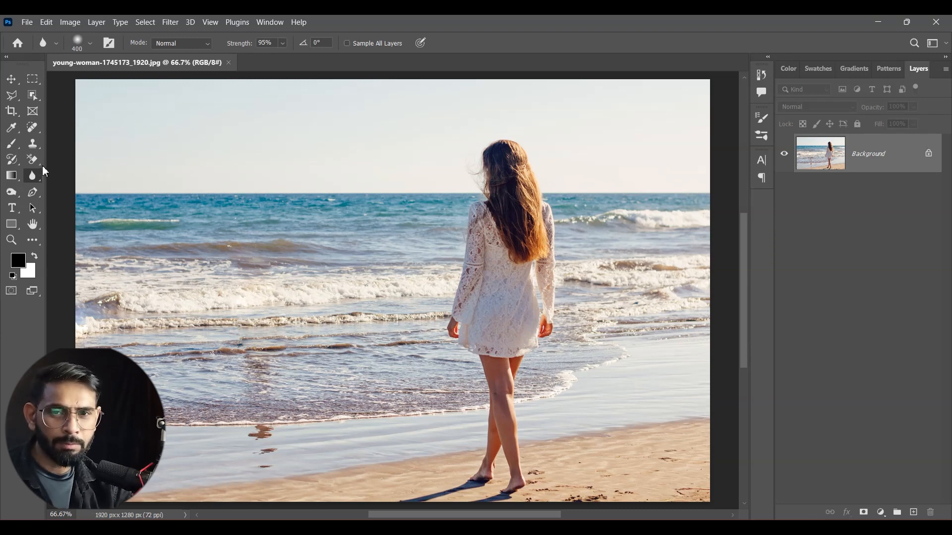
# - Blur the sea and beach around the woman with the Blur tool at 95% strength and brush size 400
pyautogui.rightClick(38, 178)
pyautogui.click(65, 175)
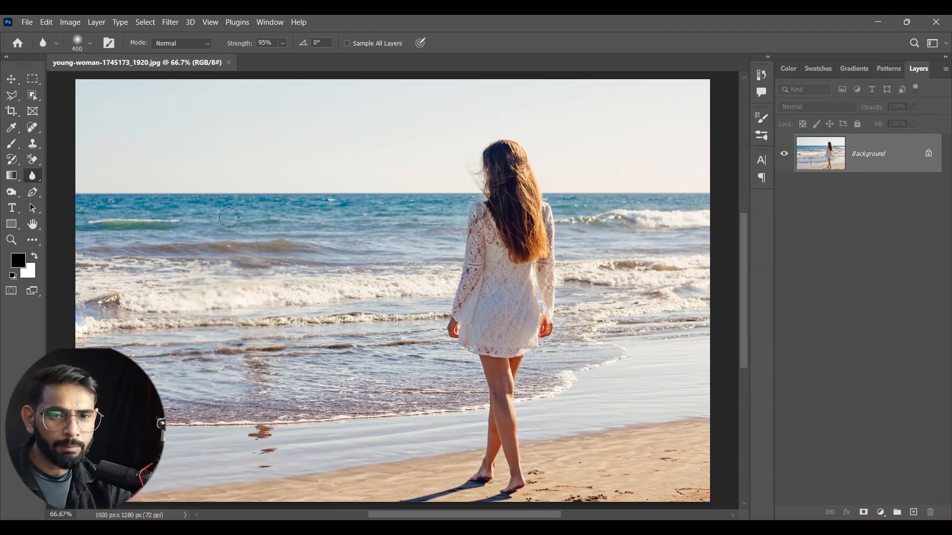
pyautogui.click(219, 426)
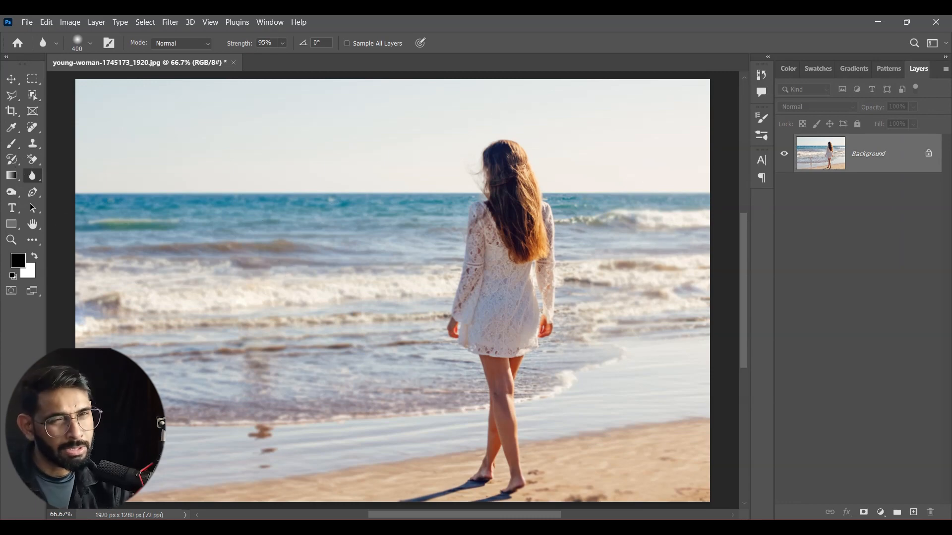
pyautogui.click(11, 79)
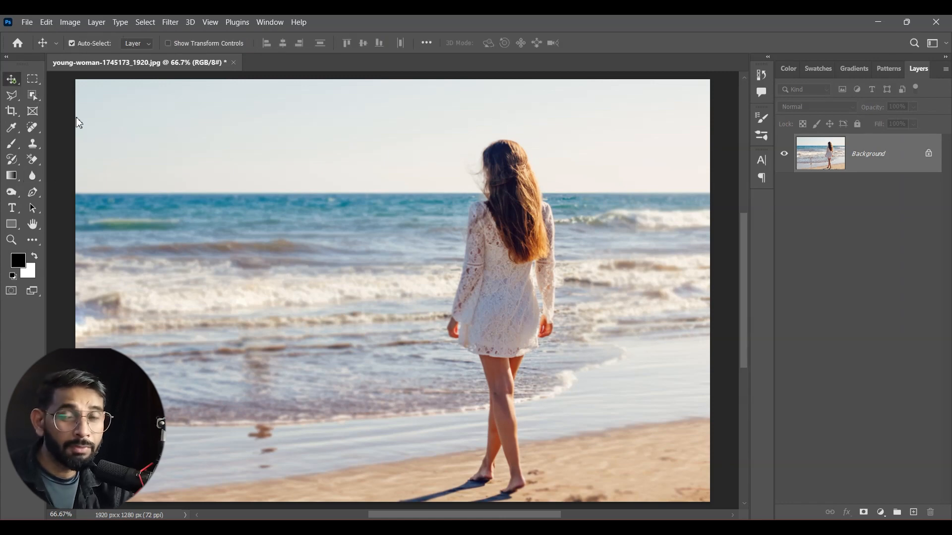
# - Compare the beach photo before and after blurring by reverting it, undoing the revert and toggling the blur with undo and redo
pyautogui.click(27, 24)
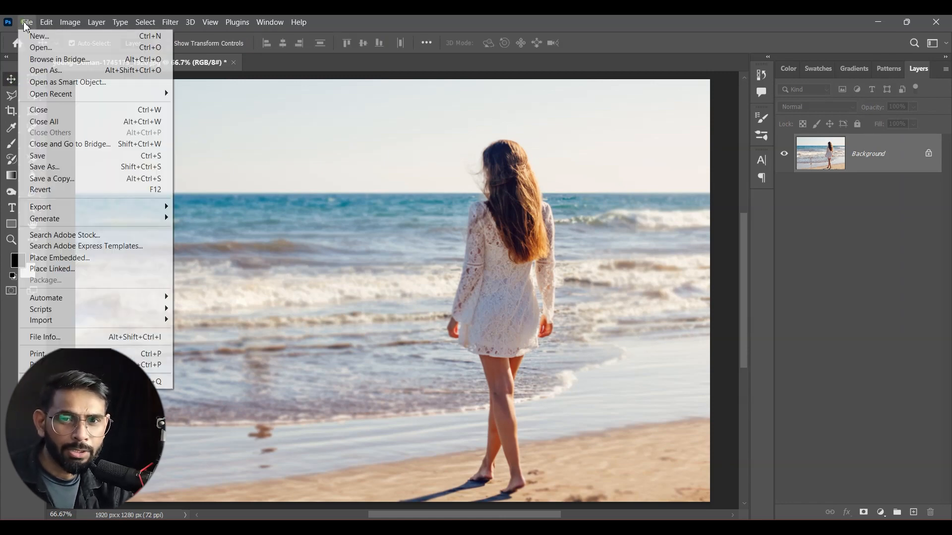
pyautogui.click(53, 194)
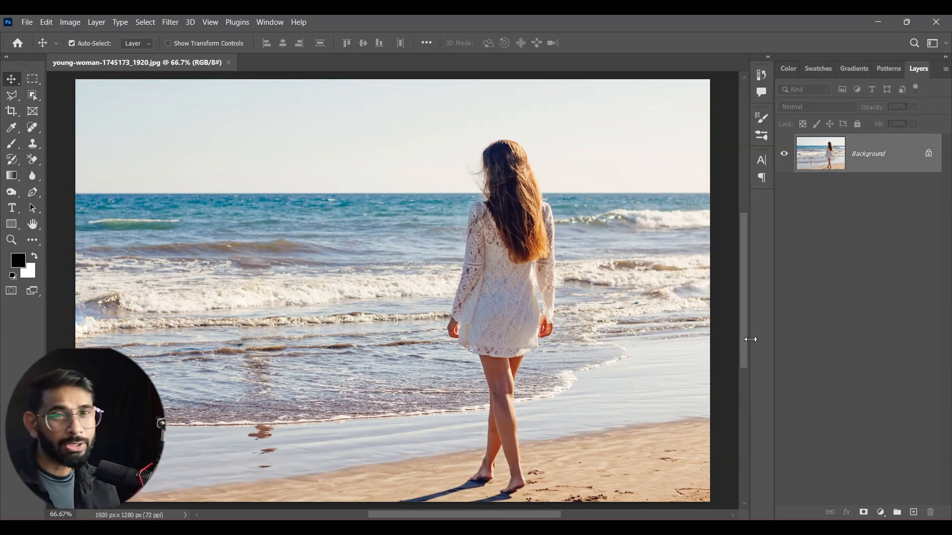
pyautogui.hotkey('ctrl', 'z')
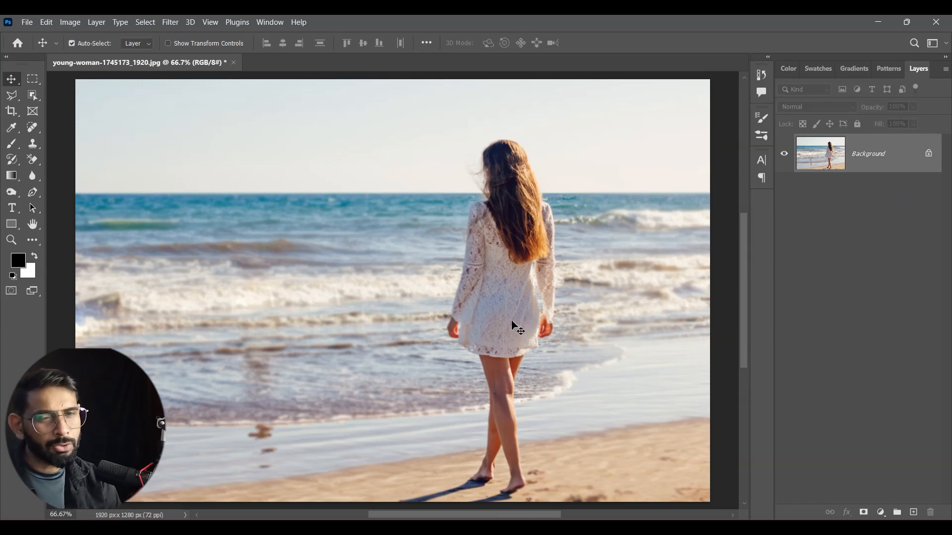
pyautogui.hotkey('ctrl', 'z')
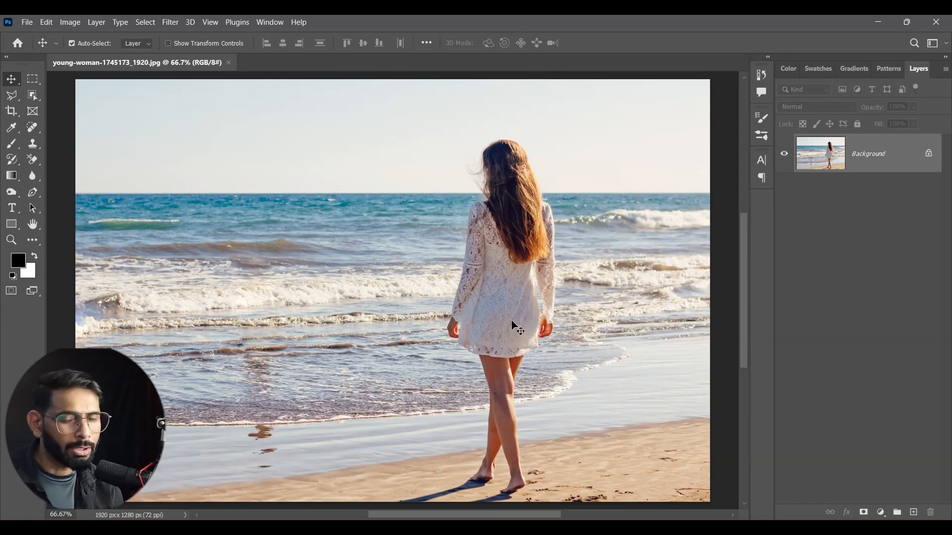
pyautogui.hotkey('ctrl', 'shift', 'z')
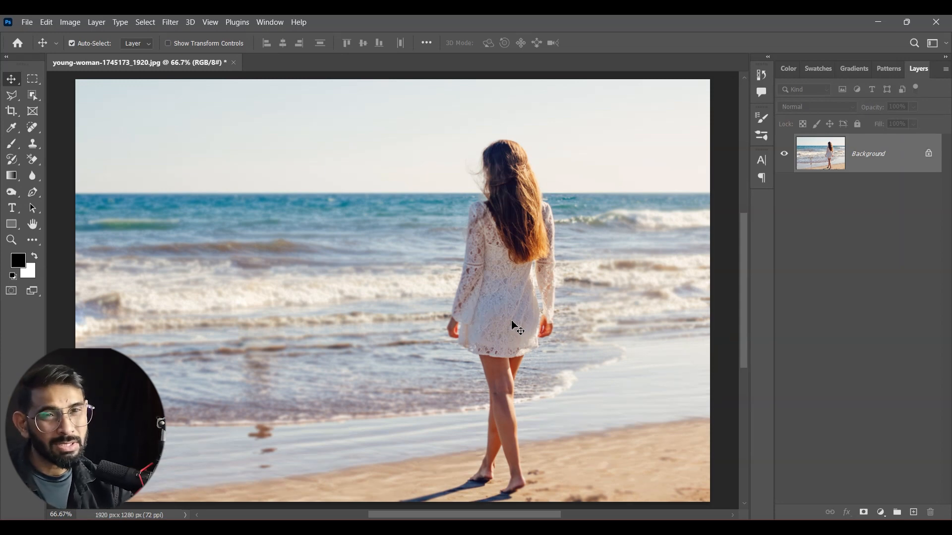
# - Sharpen both of the model's eyes in the portrait with the Sharpen tool at 50% strength and brush size 70
pyautogui.click(35, 175)
pyautogui.rightClick(37, 174)
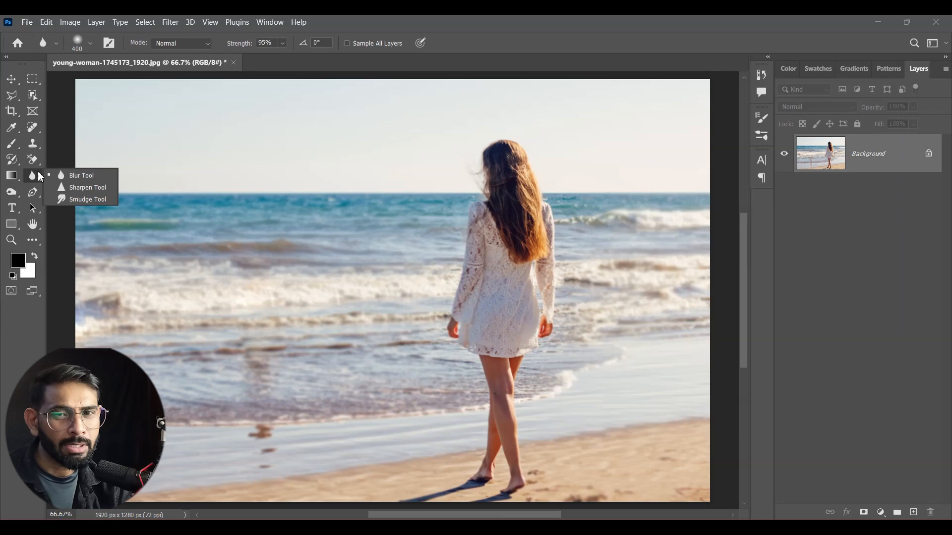
pyautogui.click(86, 189)
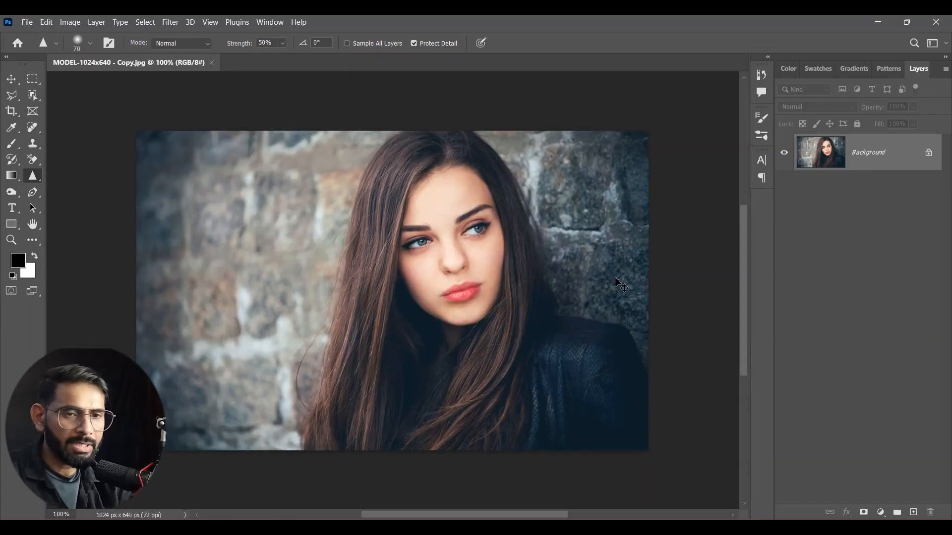
pyautogui.hotkey('ctrl', '+')
pyautogui.hotkey('ctrl', '+')
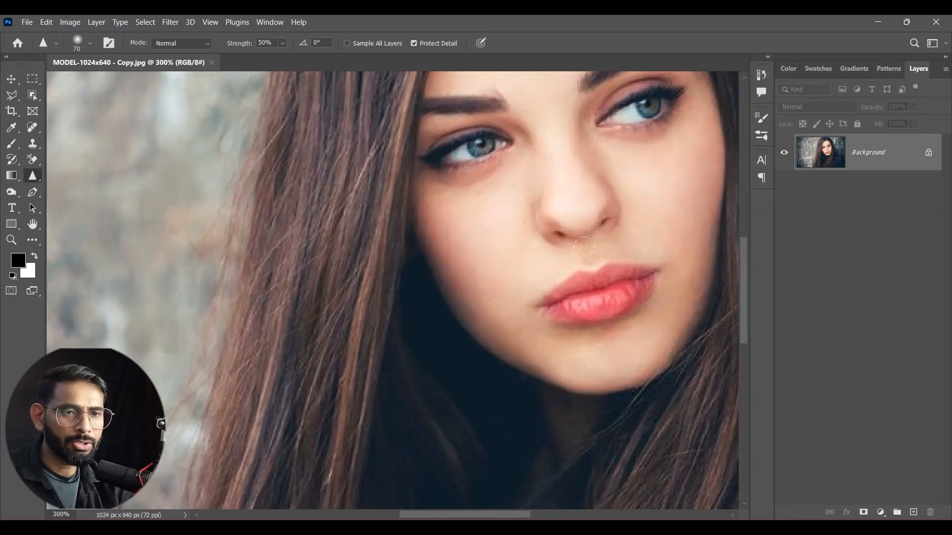
pyautogui.moveTo(598, 159)
pyautogui.mouseDown()
pyautogui.moveTo(450, 272)
pyautogui.moveTo(449, 284)
pyautogui.moveTo(435, 281)
pyautogui.mouseUp()
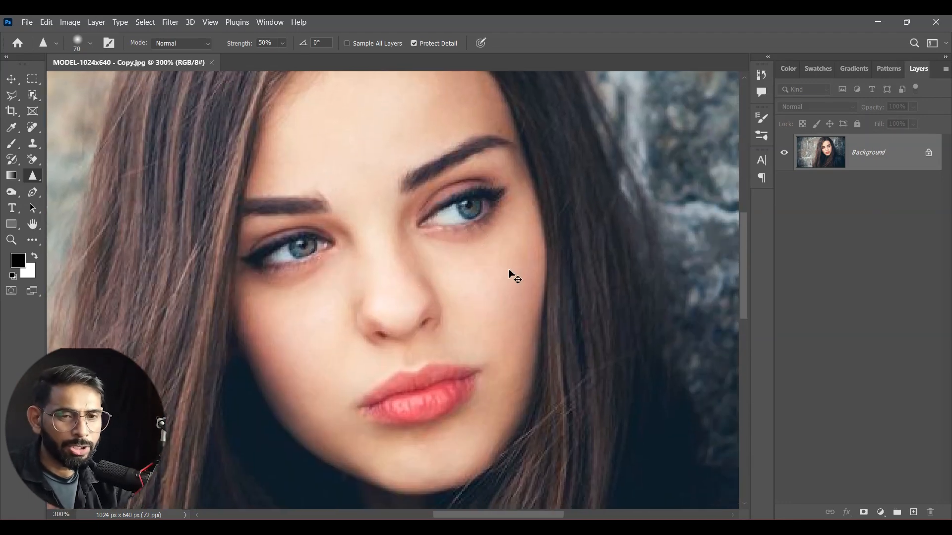
pyautogui.hotkey('ctrl', '-')
pyautogui.scroll(2, 502, 213)
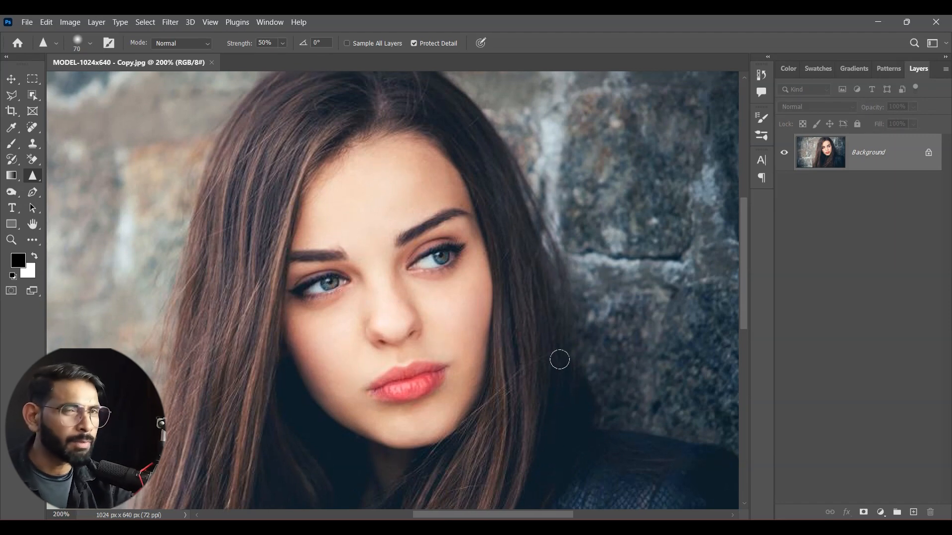
pyautogui.click(33, 181)
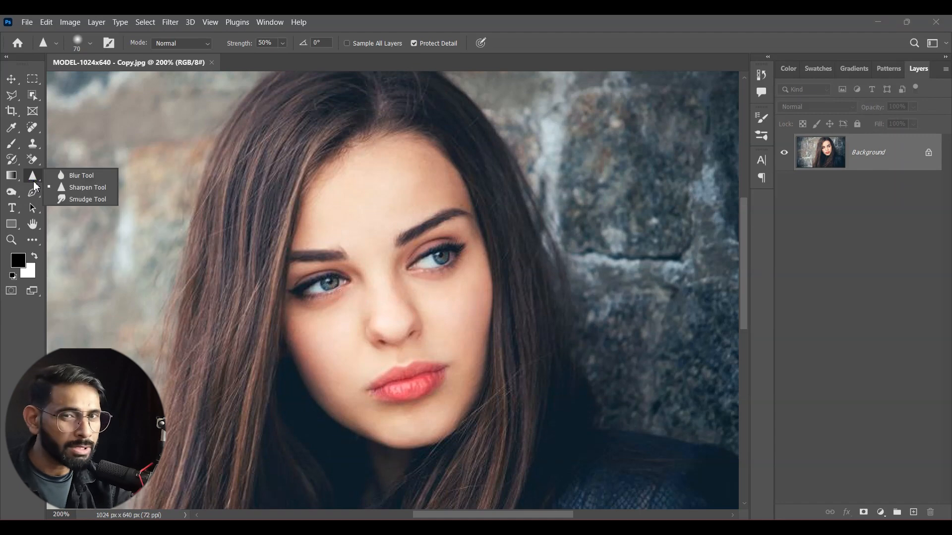
pyautogui.click(88, 187)
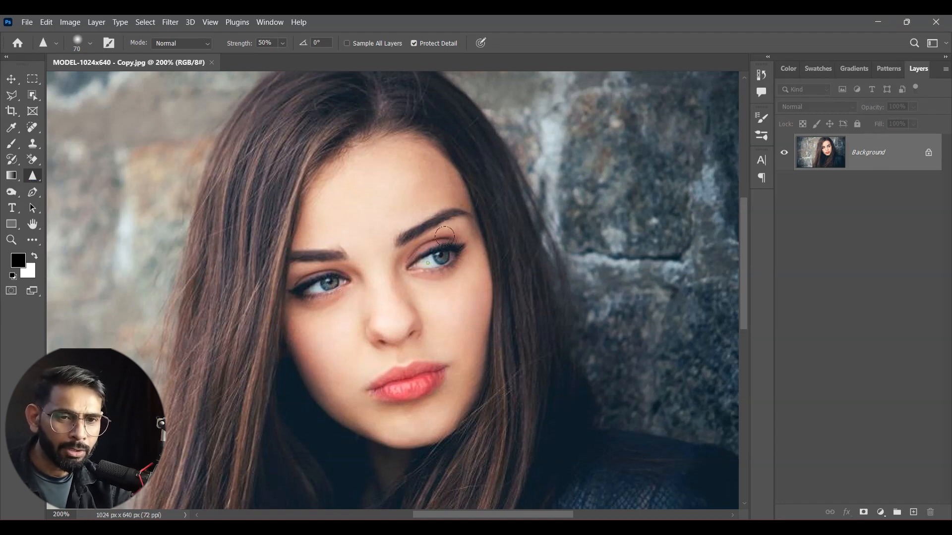
pyautogui.moveTo(423, 238)
pyautogui.mouseDown()
pyautogui.moveTo(329, 271)
pyautogui.moveTo(309, 266)
pyautogui.mouseUp()
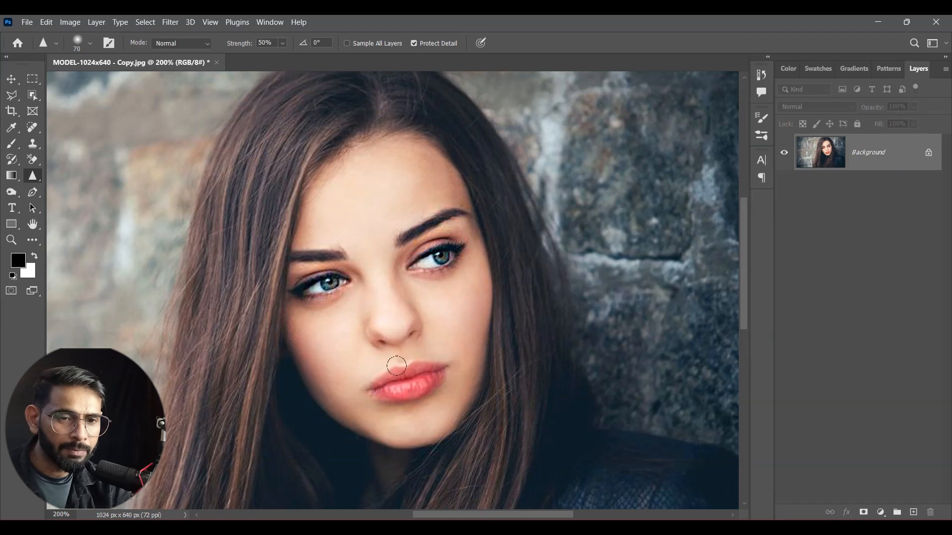
# - Reduce the sharpening brush to size 25 and sharpen the model's lips at 50% strength
pyautogui.scroll(4, 414, 410)
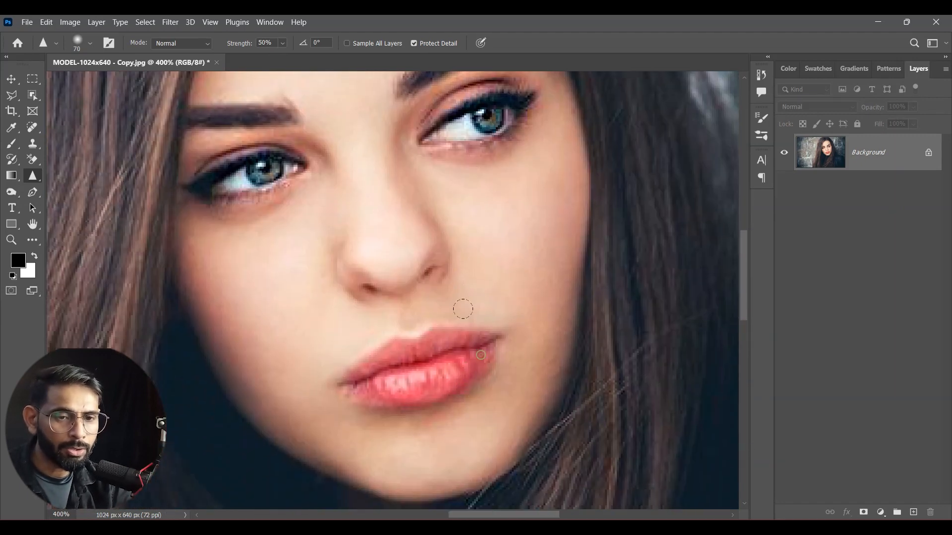
pyautogui.moveTo(481, 241)
pyautogui.mouseDown()
pyautogui.moveTo(492, 321)
pyautogui.moveTo(489, 289)
pyautogui.moveTo(458, 335)
pyautogui.mouseUp()
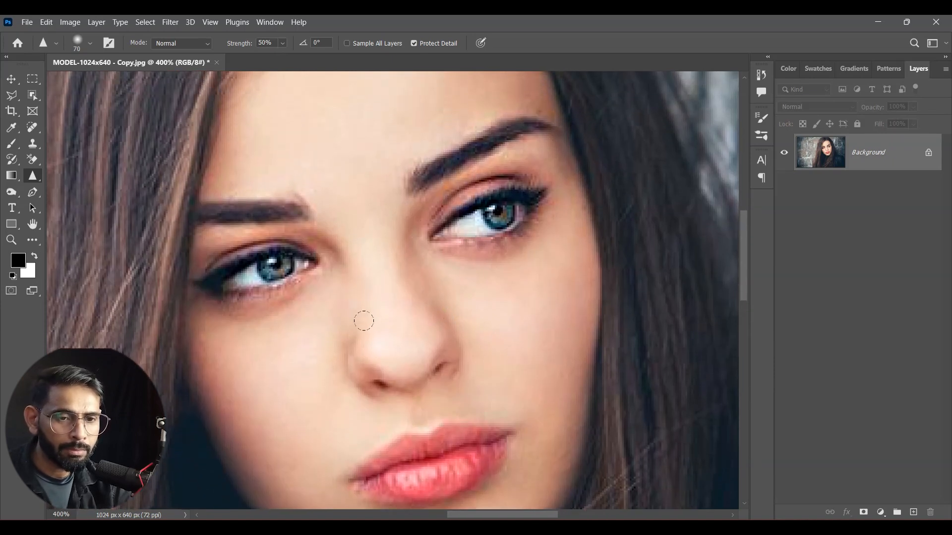
pyautogui.press('[')
pyautogui.press('[')
pyautogui.press('[')
pyautogui.press('[')
pyautogui.press('[')
pyautogui.press('[')
pyautogui.press('[')
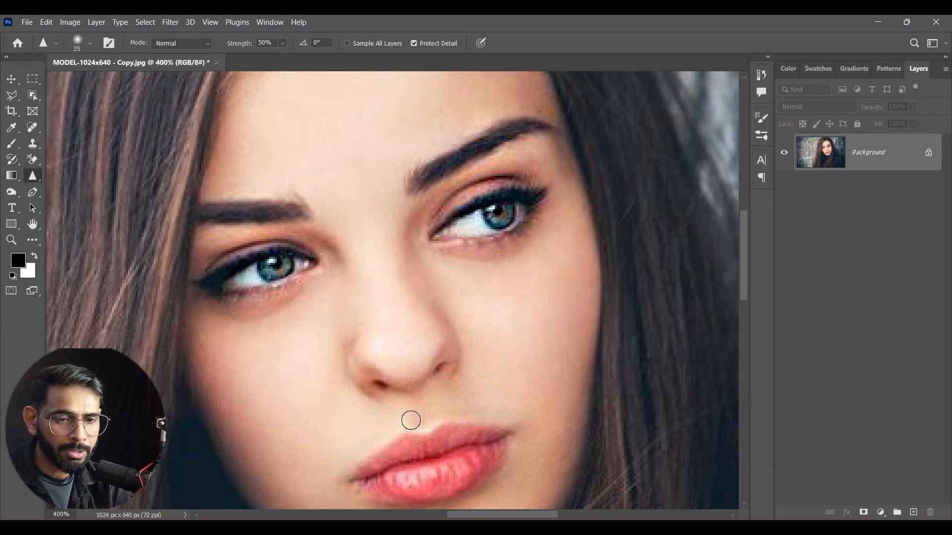
pyautogui.moveTo(546, 448); pyautogui.dragTo(568, 343)
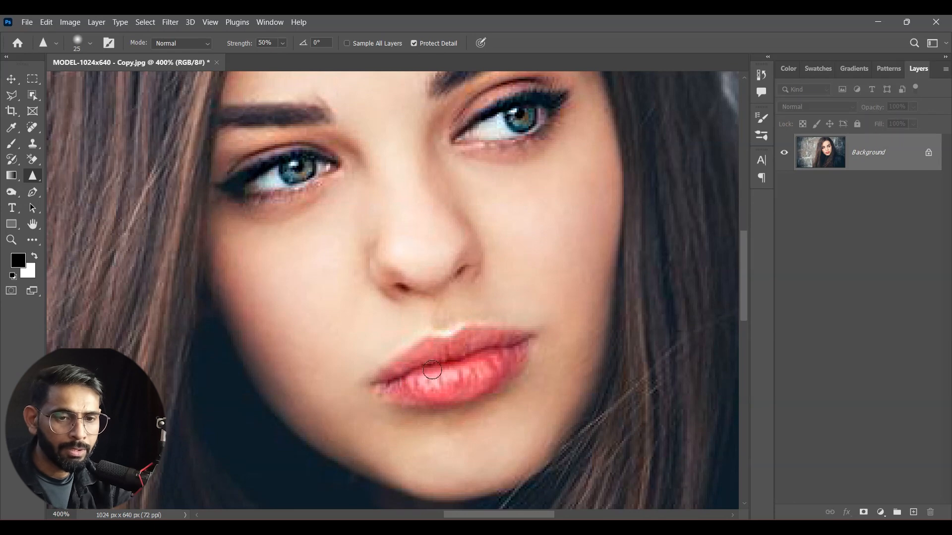
pyautogui.hotkey('ctrl', '-')
pyautogui.hotkey('ctrl', '-')
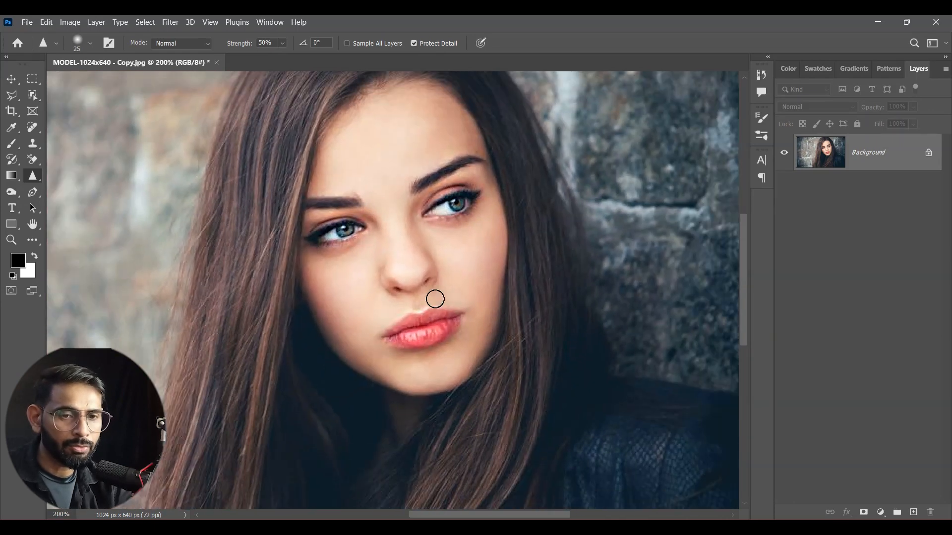
pyautogui.moveTo(540, 287); pyautogui.dragTo(540, 318)
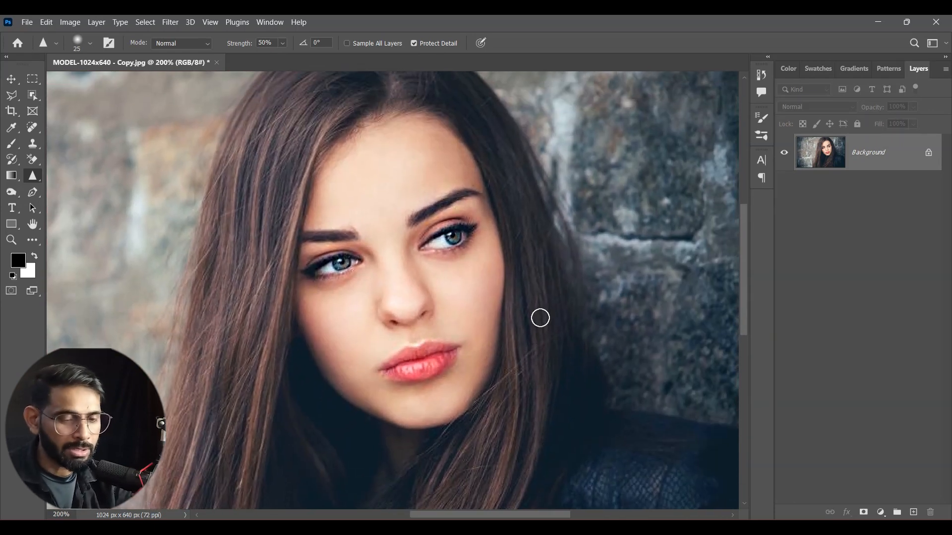
pyautogui.hotkey('ctrl', '-')
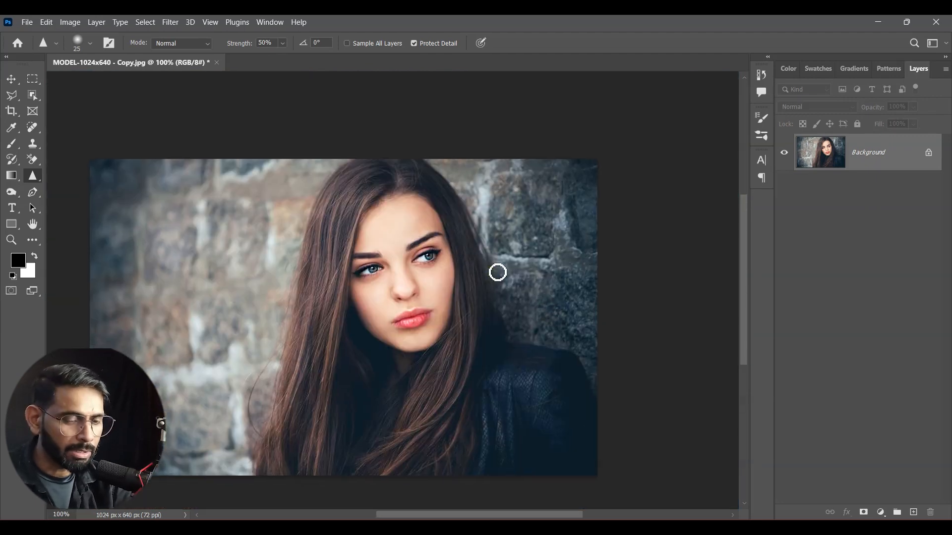
pyautogui.hotkey('ctrl', '+')
pyautogui.scroll(2, 518, 243)
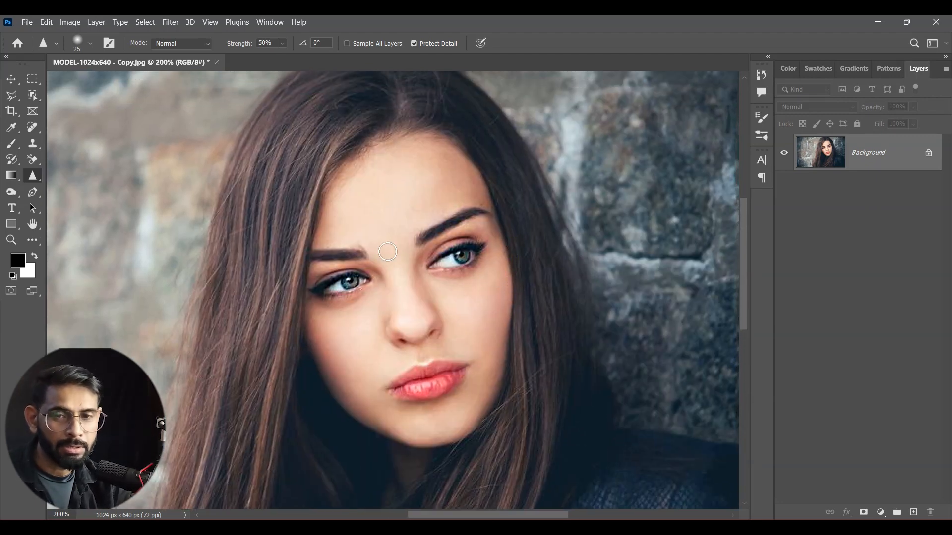
# - Enlarge the sharpening brush to size 60 and sharpen the model's long hair from the crown down to the lengths
pyautogui.press(']')
pyautogui.press(']')
pyautogui.press(']')
pyautogui.press(']')
pyautogui.press(']')
pyautogui.press(']')
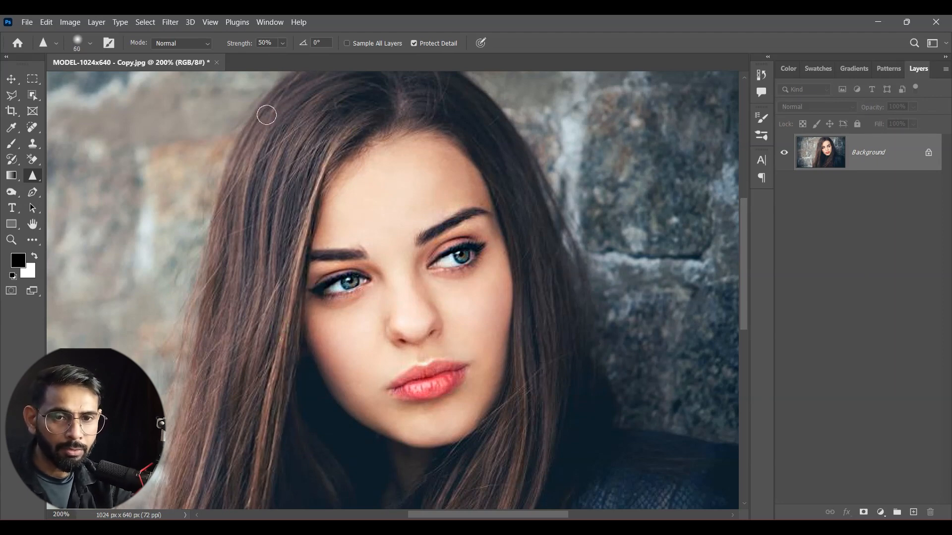
pyautogui.scroll(-2, 233, 270)
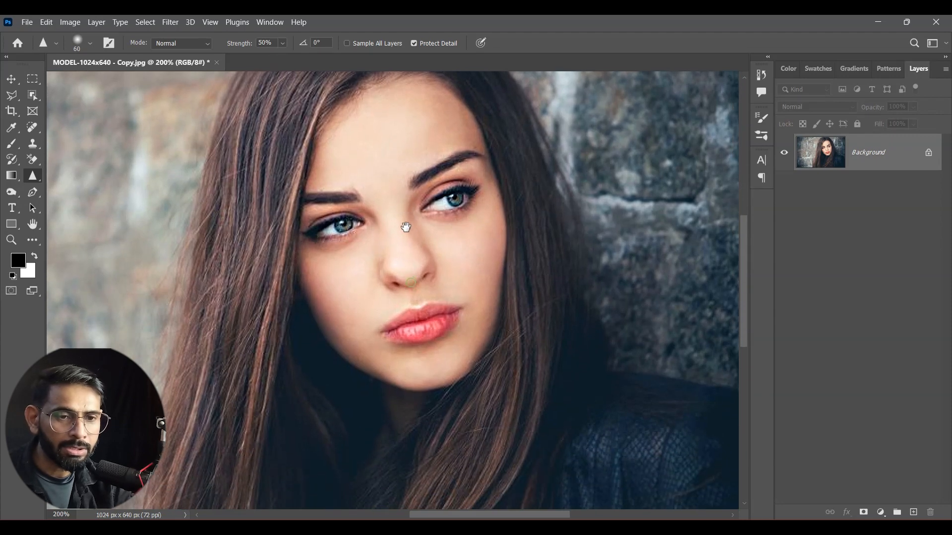
pyautogui.moveTo(511, 278); pyautogui.dragTo(501, 351)
pyautogui.moveTo(502, 351); pyautogui.dragTo(512, 277)
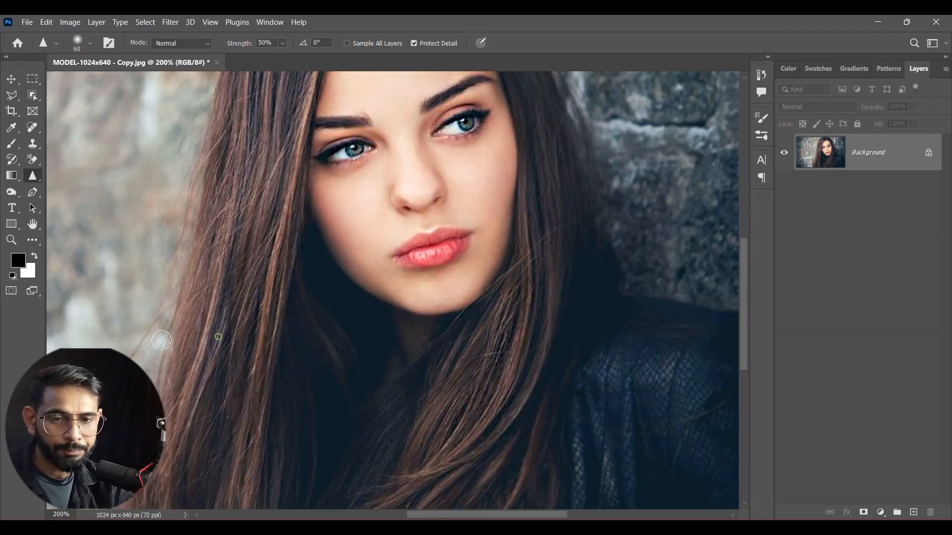
pyautogui.moveTo(353, 192); pyautogui.dragTo(331, 284)
pyautogui.scroll(2, 433, 117)
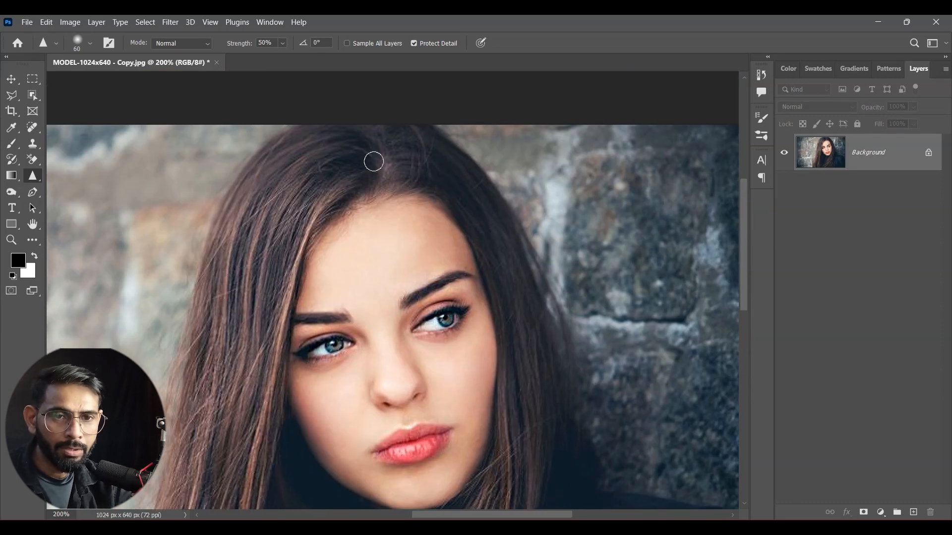
pyautogui.scroll(-1, 285, 291)
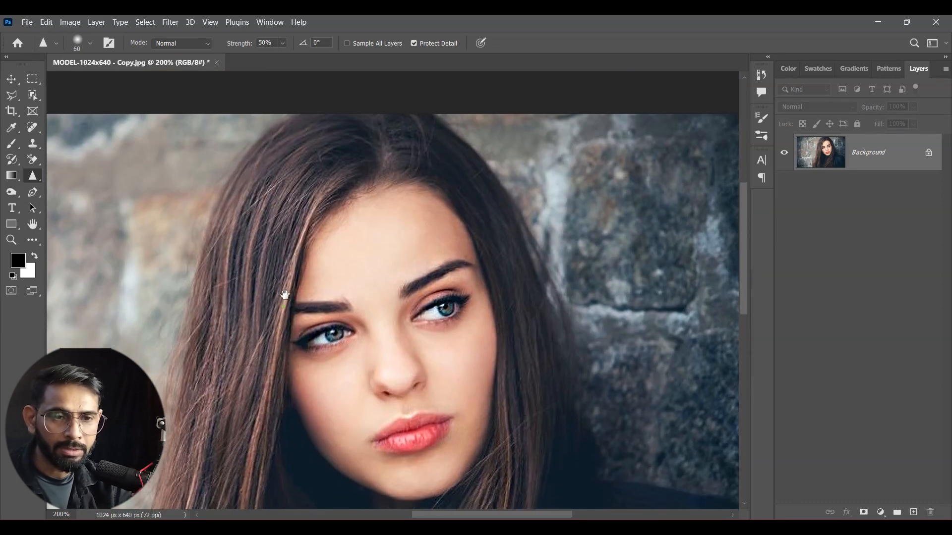
pyautogui.scroll(-3, 361, 319)
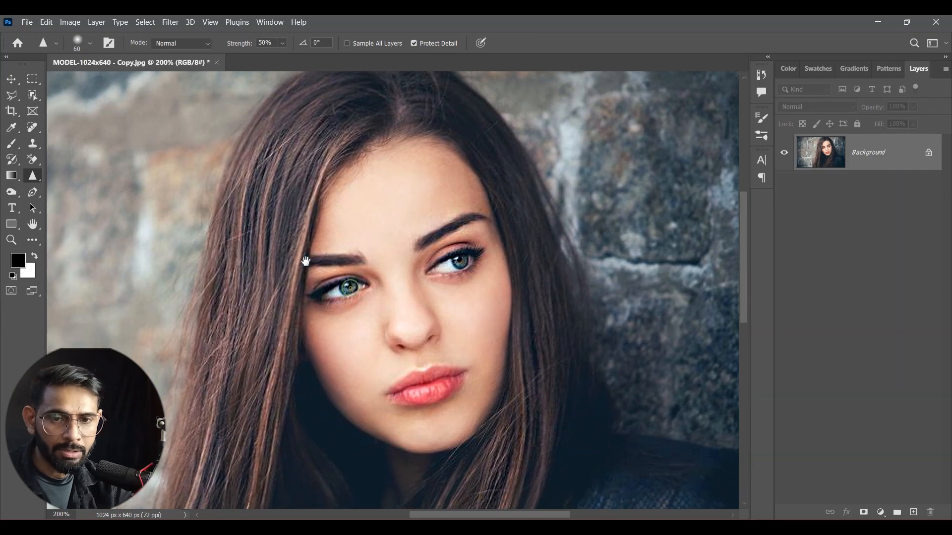
pyautogui.hscroll(1, 450, 342)
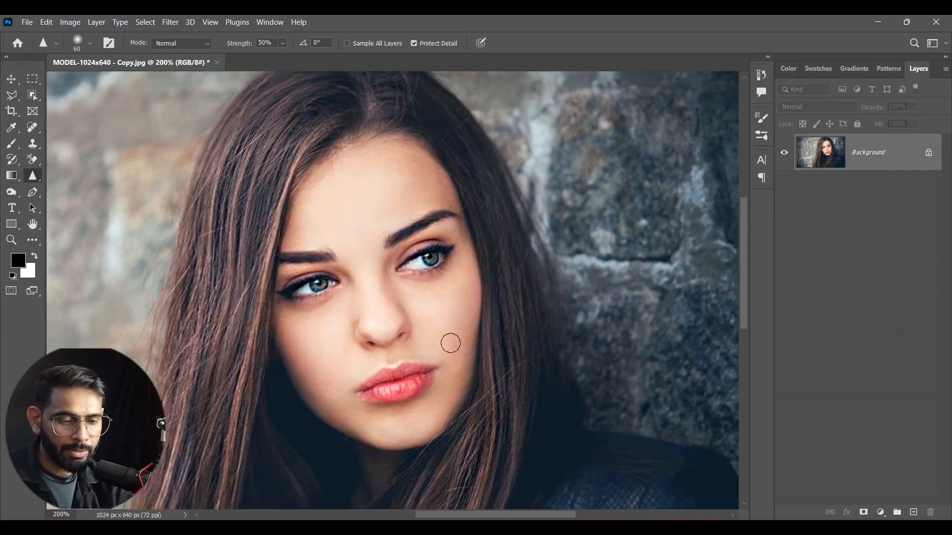
# - Check the sharpened portrait at 100% and 200% zoom and revert it to its last saved version
pyautogui.hotkey('ctrl', '-')
pyautogui.moveTo(473, 367); pyautogui.dragTo(470, 365)
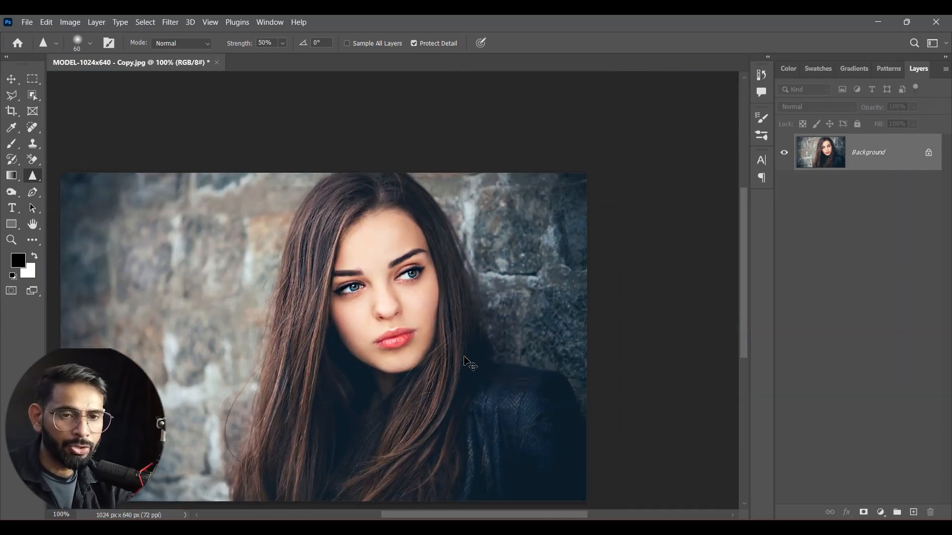
pyautogui.hotkey('ctrl', '+')
pyautogui.moveTo(554, 332); pyautogui.dragTo(555, 333)
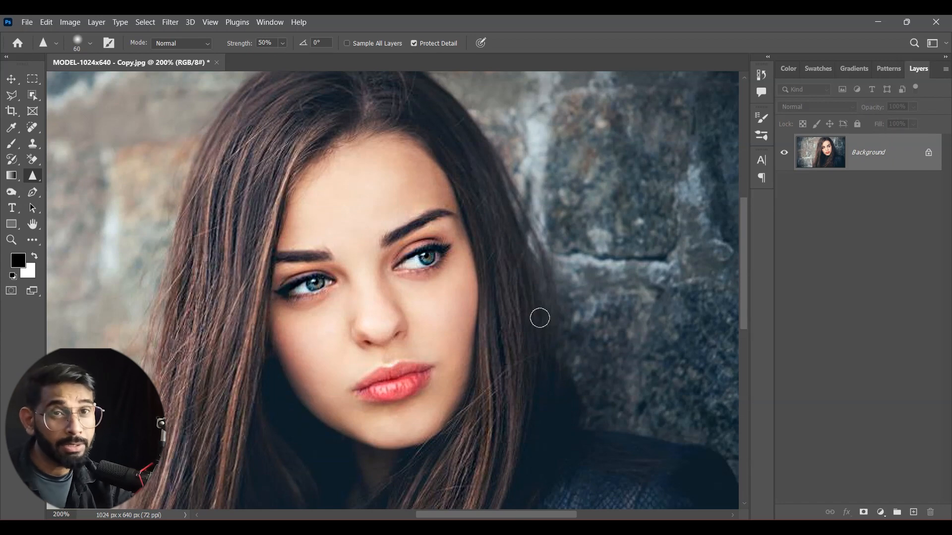
pyautogui.click(25, 22)
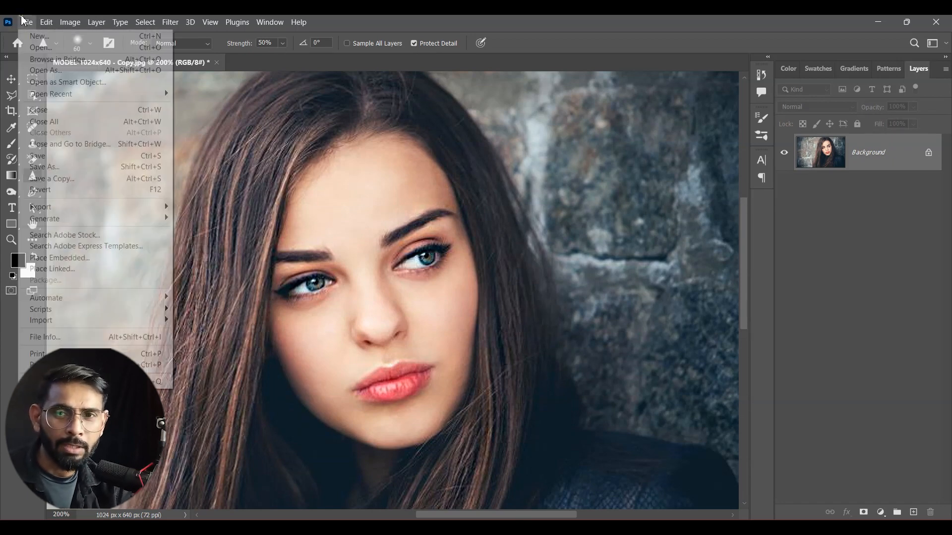
pyautogui.click(52, 189)
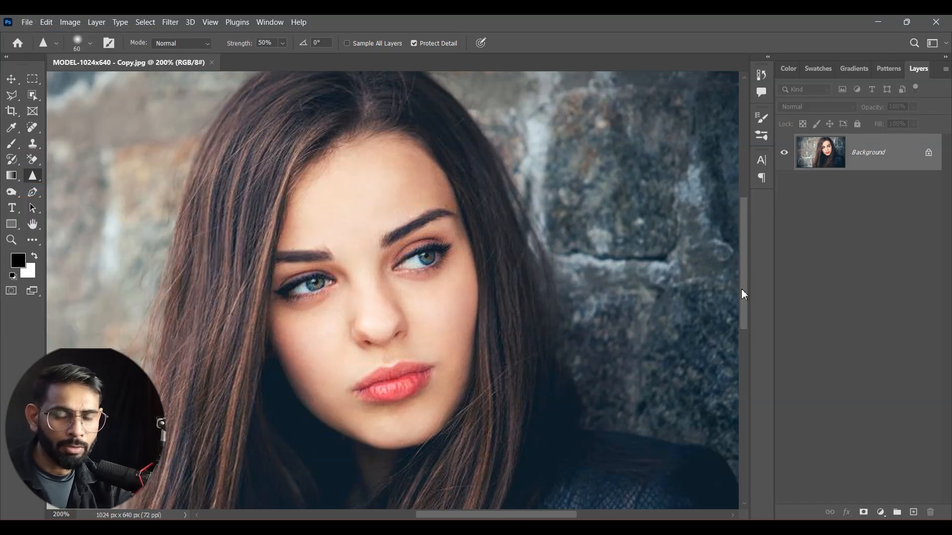
# - Compare the sharpened portrait with its reverted original by repeatedly undoing and redoing the revert, ending on the original
pyautogui.hotkey('ctrl', 'z')
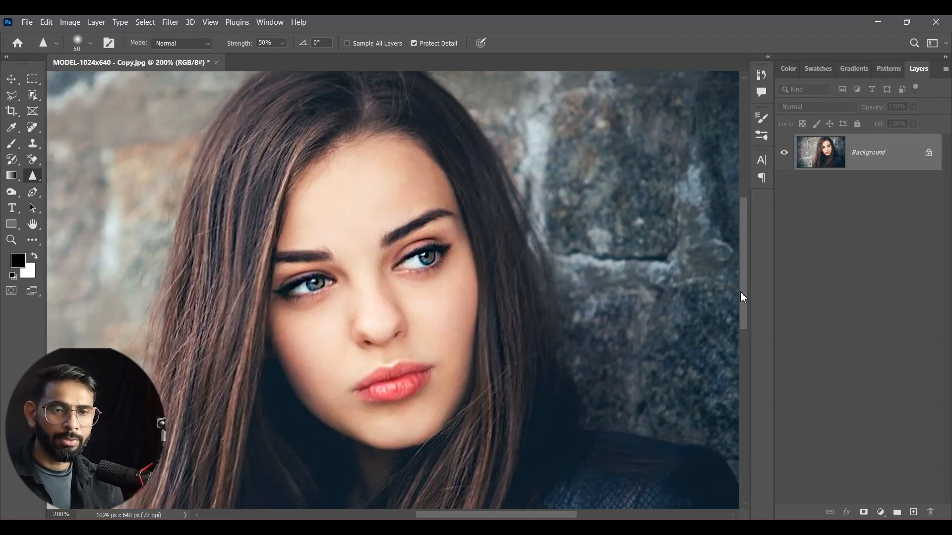
pyautogui.hotkey('ctrl', 'shift', 'z')
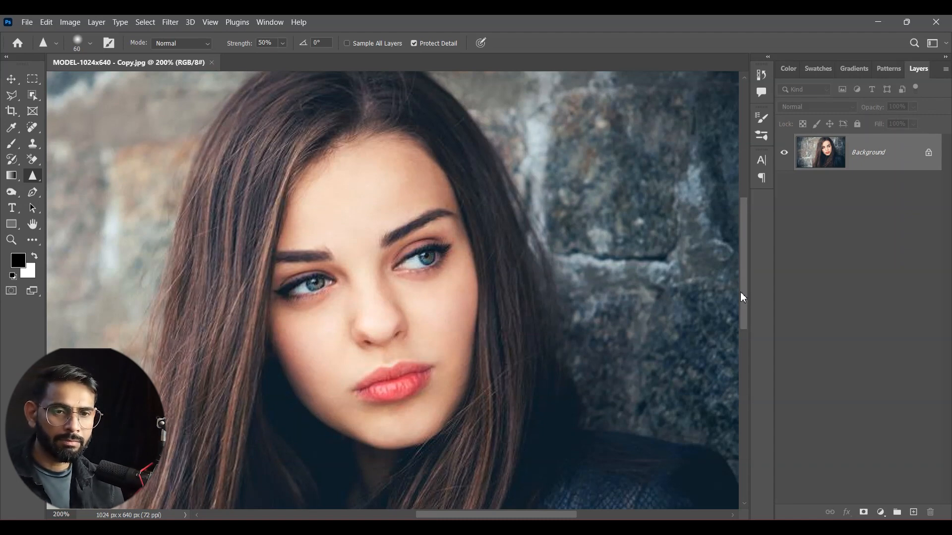
pyautogui.hotkey('ctrl', 'z')
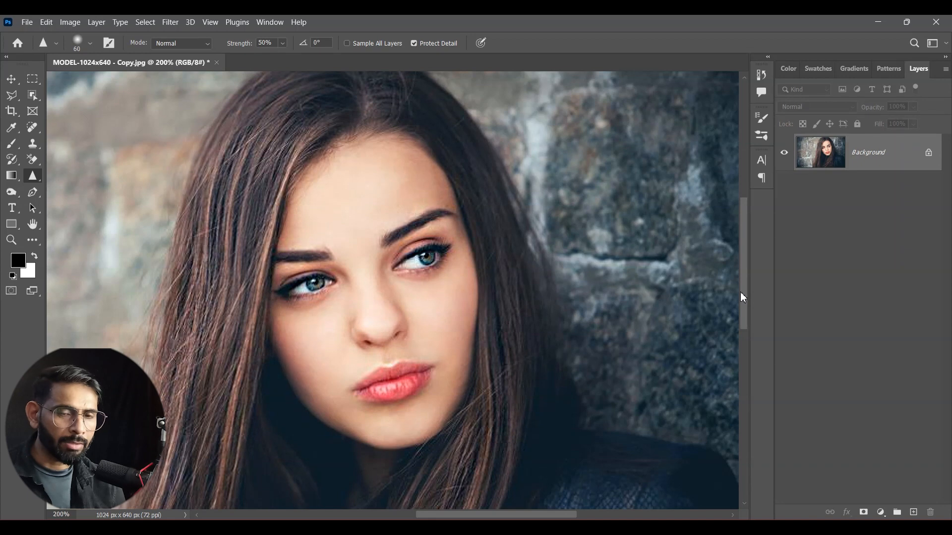
pyautogui.hotkey('ctrl', 'shift', 'z')
pyautogui.hotkey('ctrl', 'z')
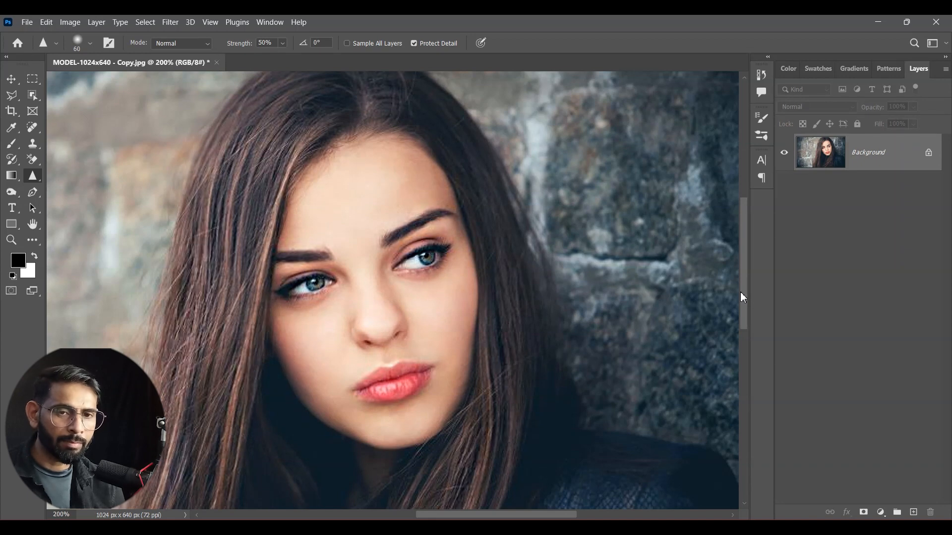
pyautogui.hotkey('ctrl', 'shift', 'z')
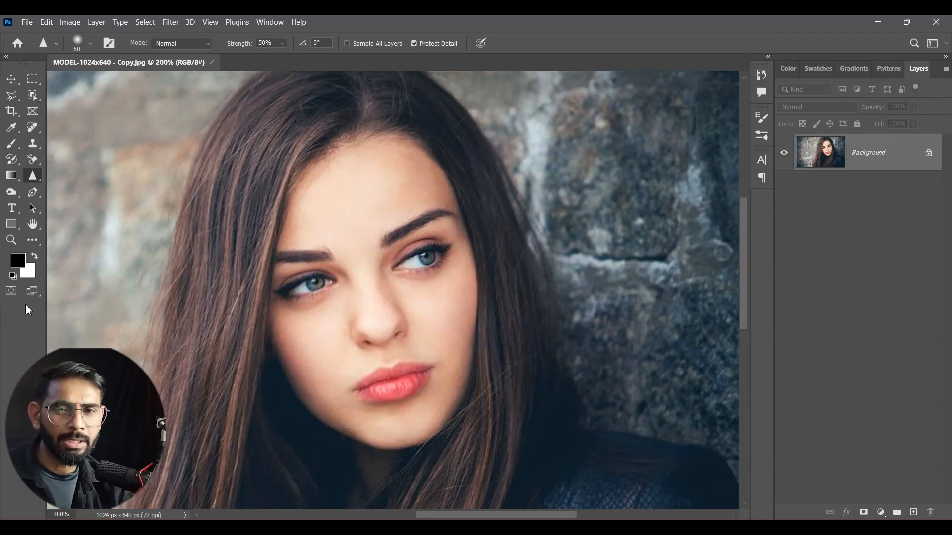
# - Switch from the Sharpen tool to the Smudge tool
pyautogui.rightClick(32, 176)
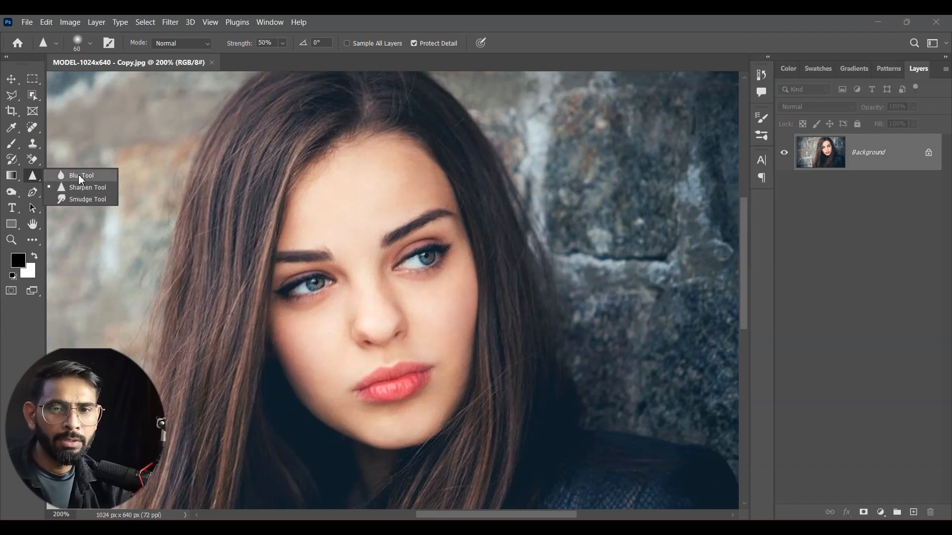
pyautogui.click(75, 188)
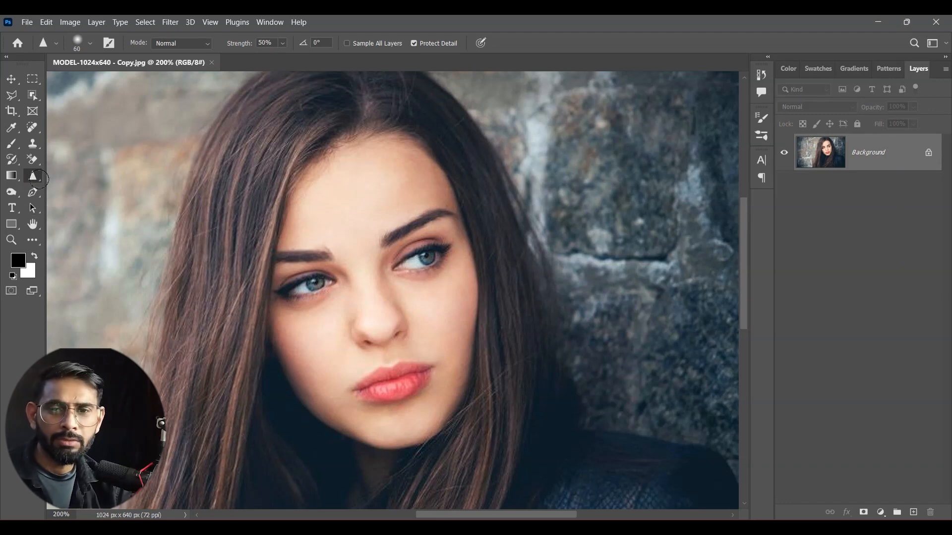
pyautogui.rightClick(32, 176)
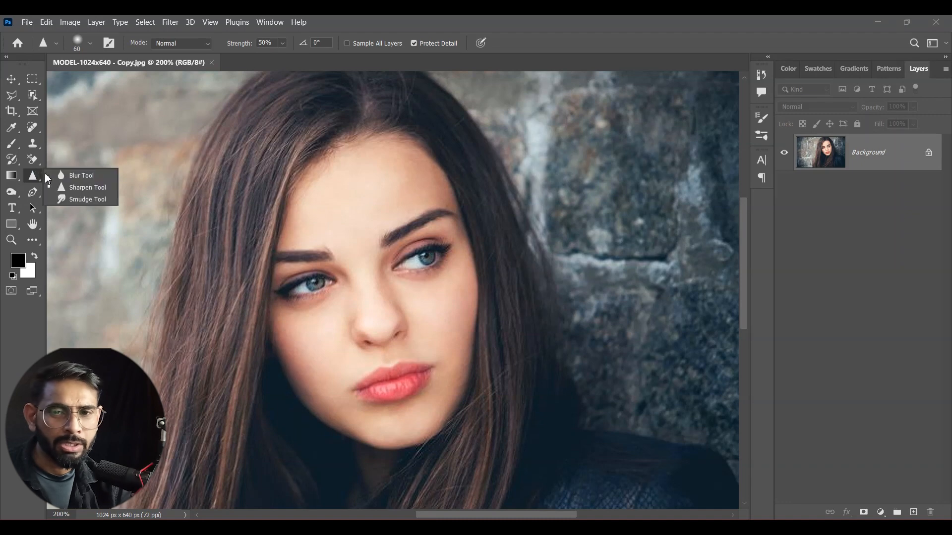
pyautogui.click(87, 199)
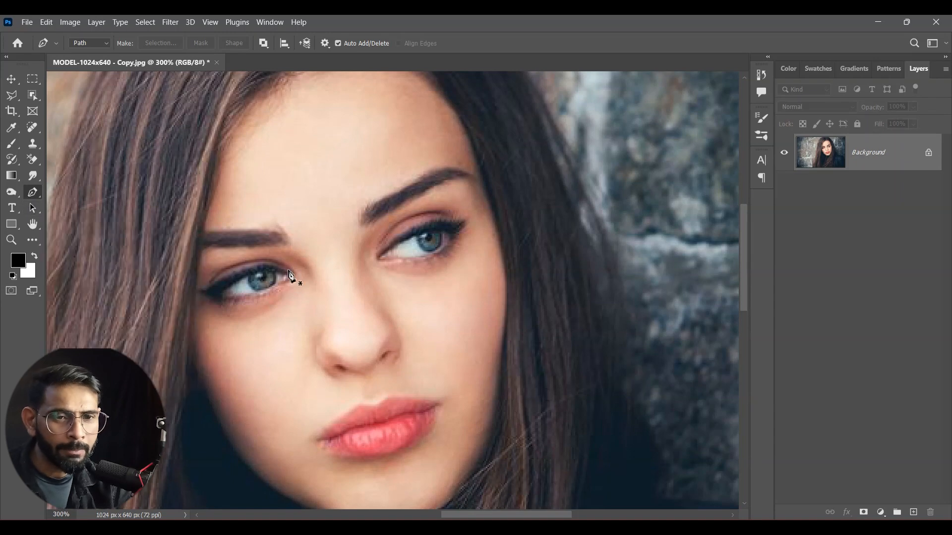
# - Draw a closed Pen path around the eyelid area of the model's eye on the image's right side, leaving the eyeball outside it
pyautogui.click(377, 255)
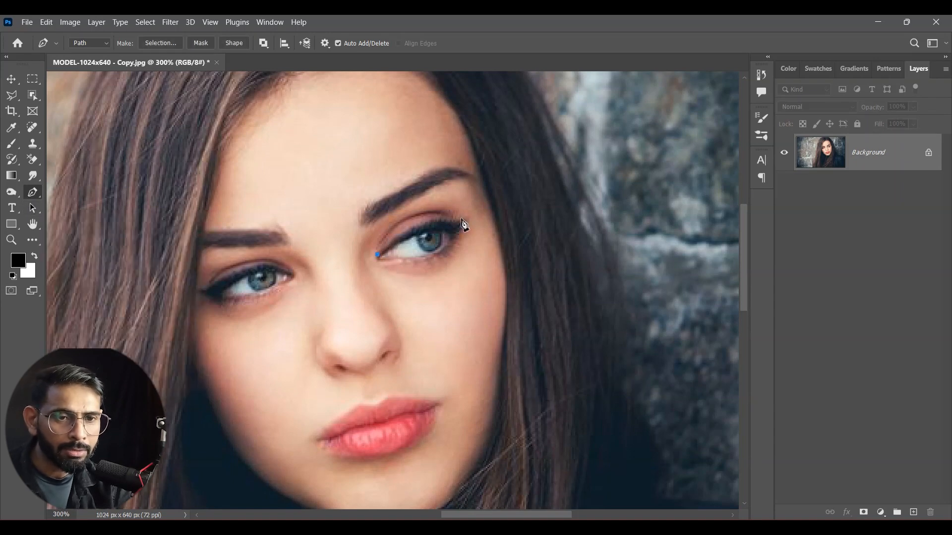
pyautogui.moveTo(453, 220); pyautogui.dragTo(484, 226)
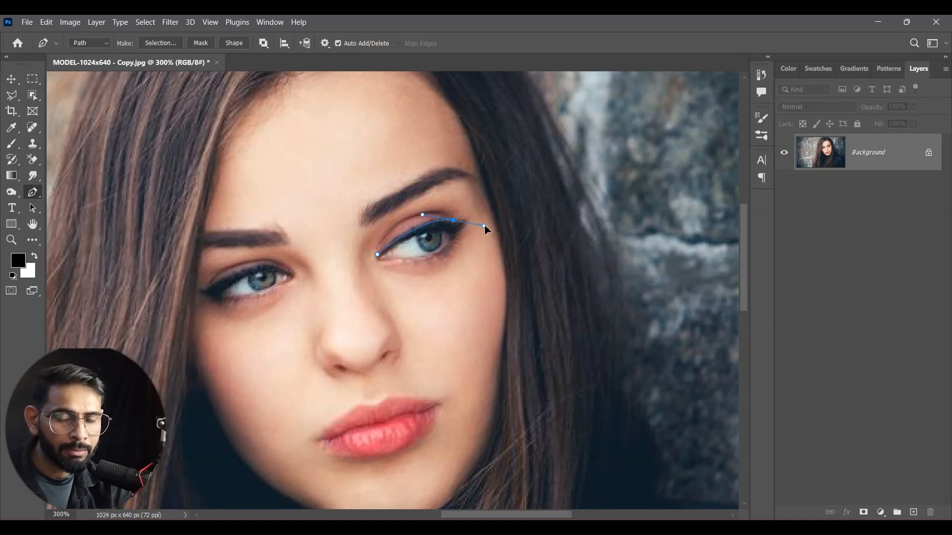
pyautogui.keyDown('alt'); pyautogui.click(453, 220); pyautogui.keyUp('alt')
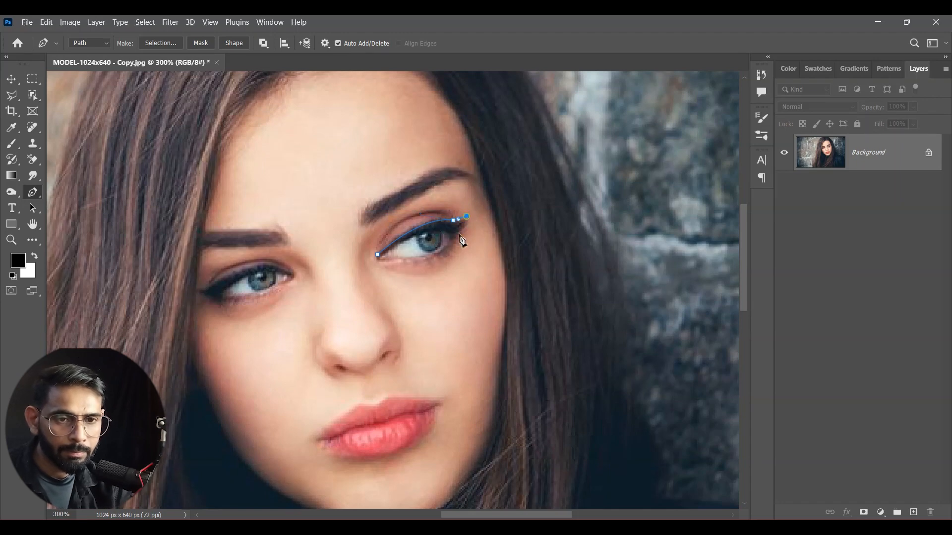
pyautogui.moveTo(395, 259); pyautogui.dragTo(324, 259)
pyautogui.click(381, 264)
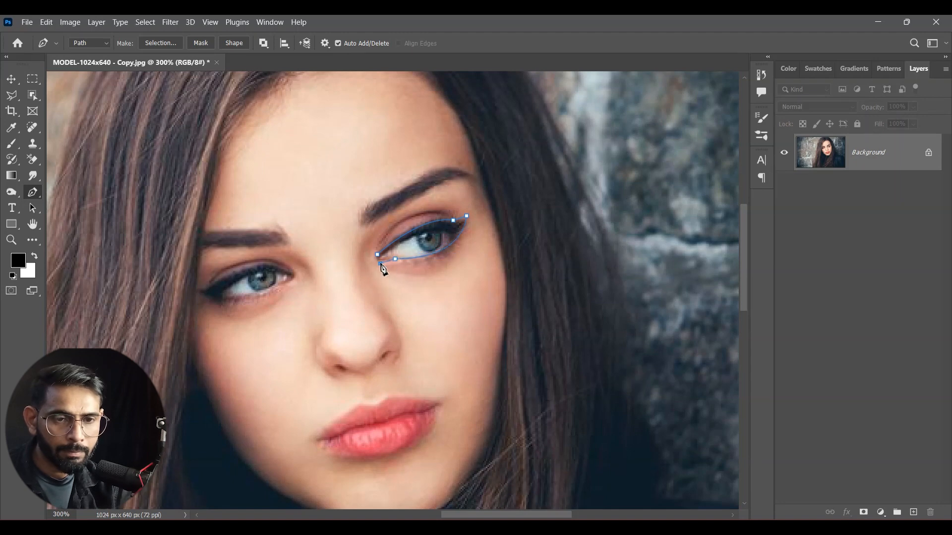
pyautogui.moveTo(434, 264); pyautogui.dragTo(445, 267)
pyautogui.moveTo(483, 220); pyautogui.dragTo(376, 230)
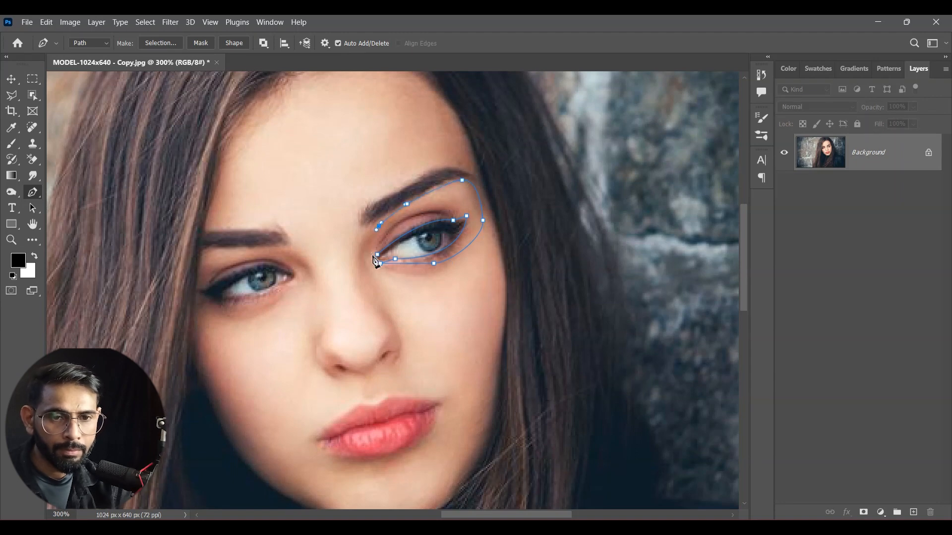
pyautogui.click(377, 256)
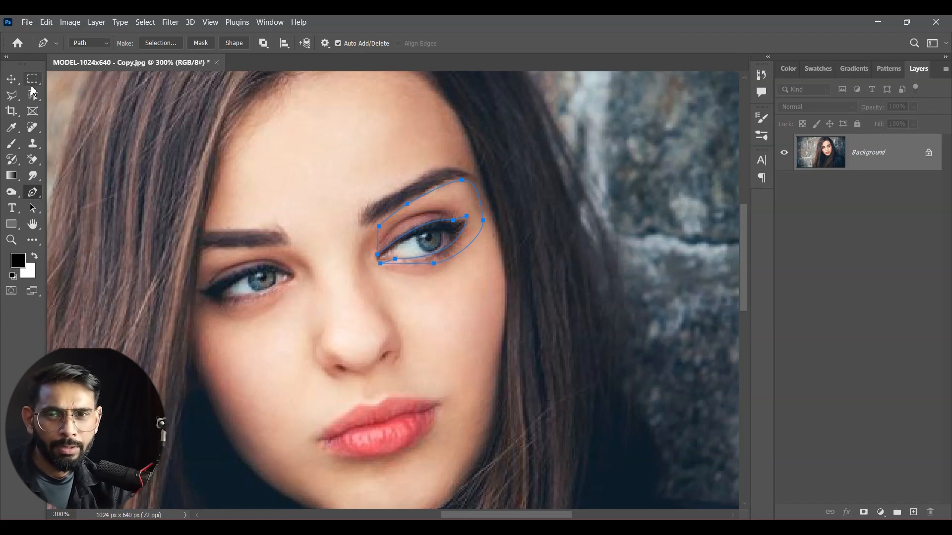
# - Convert the eyelid path into a selection and feather it by 5 pixels
pyautogui.press('v')
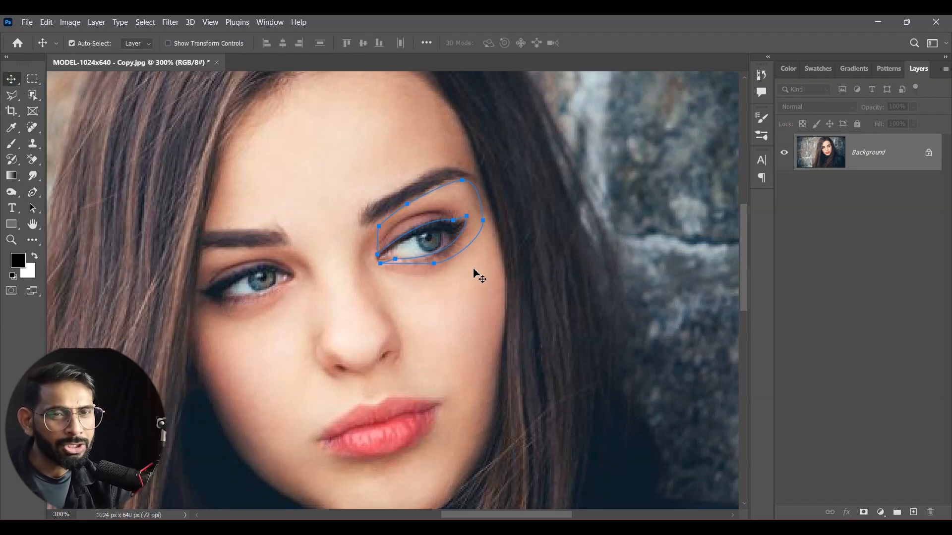
pyautogui.hotkey('ctrl', 'Return')
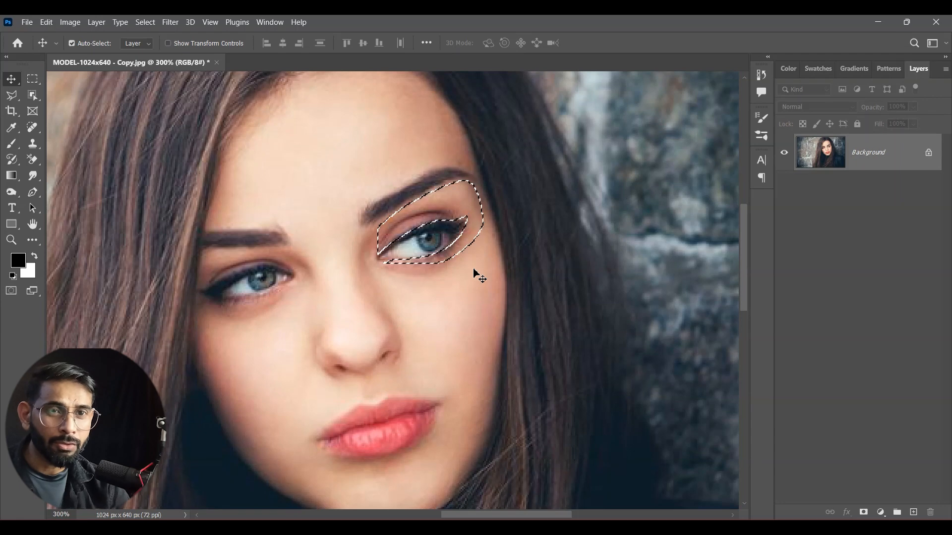
pyautogui.hotkey('shift', 'F6')
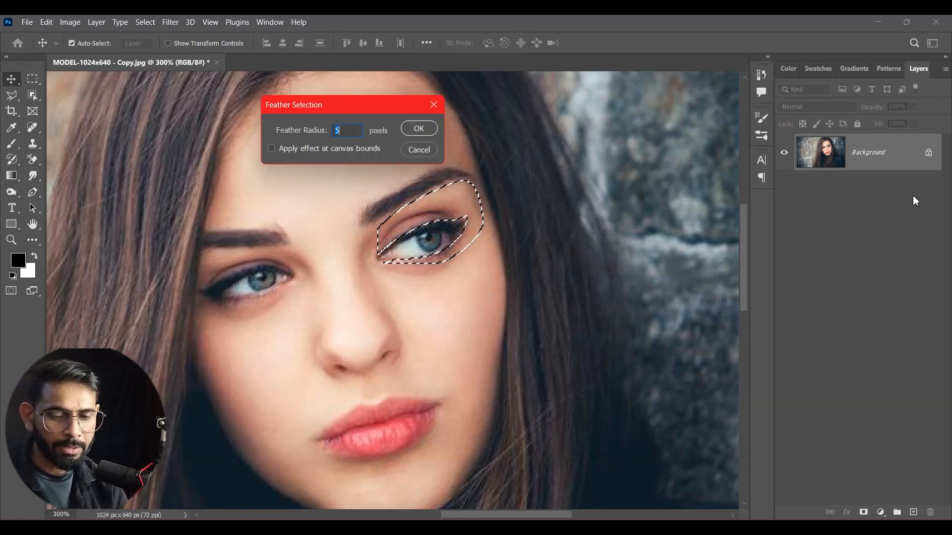
pyautogui.press('Return')
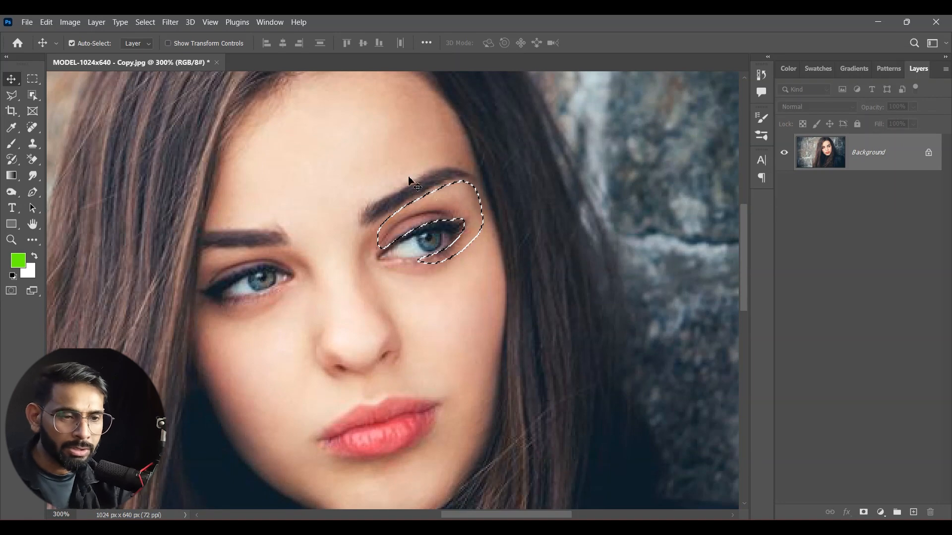
# - Add a new layer and fill the eyelid selection with the dark magenta foreground color #64183c
pyautogui.click(914, 512)
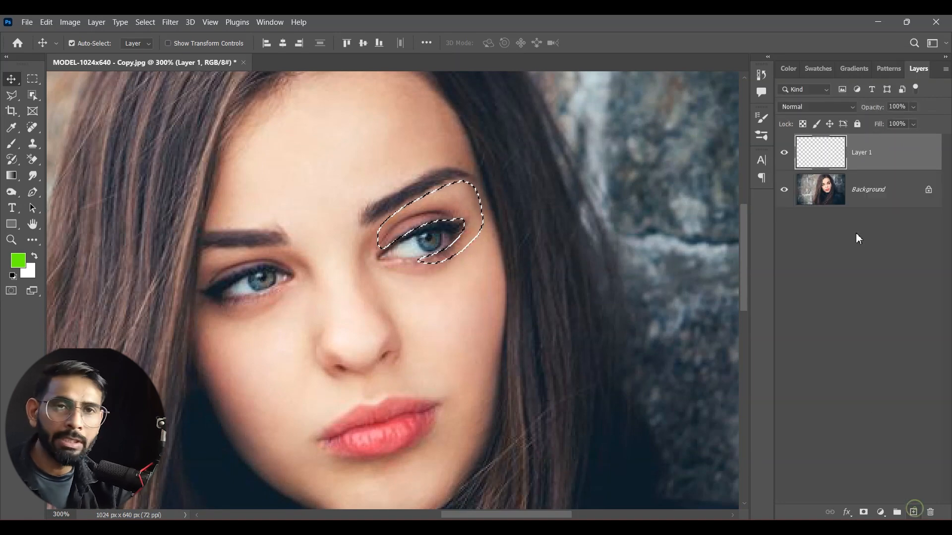
pyautogui.click(18, 260)
pyautogui.moveTo(534, 178); pyautogui.dragTo(534, 138)
pyautogui.click(481, 213)
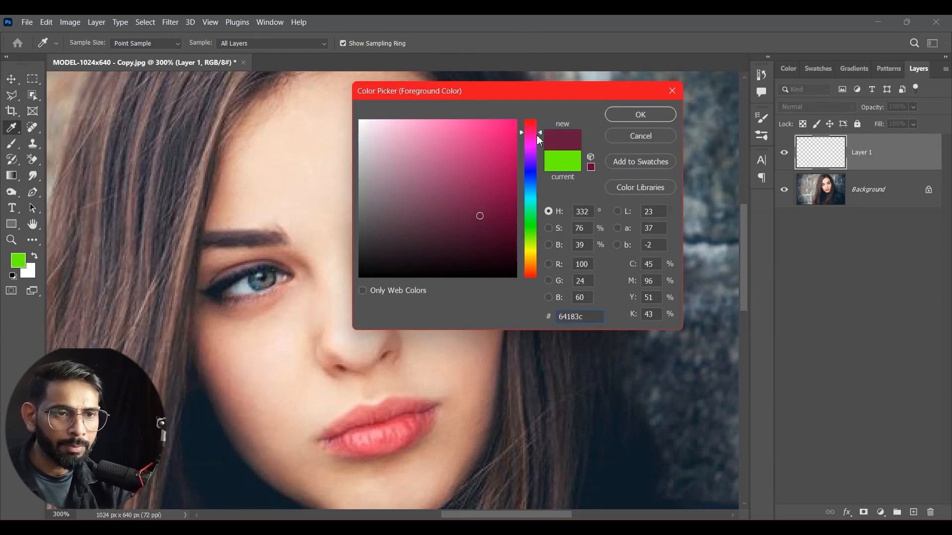
pyautogui.click(641, 114)
pyautogui.hotkey('alt', 'BackSpace')
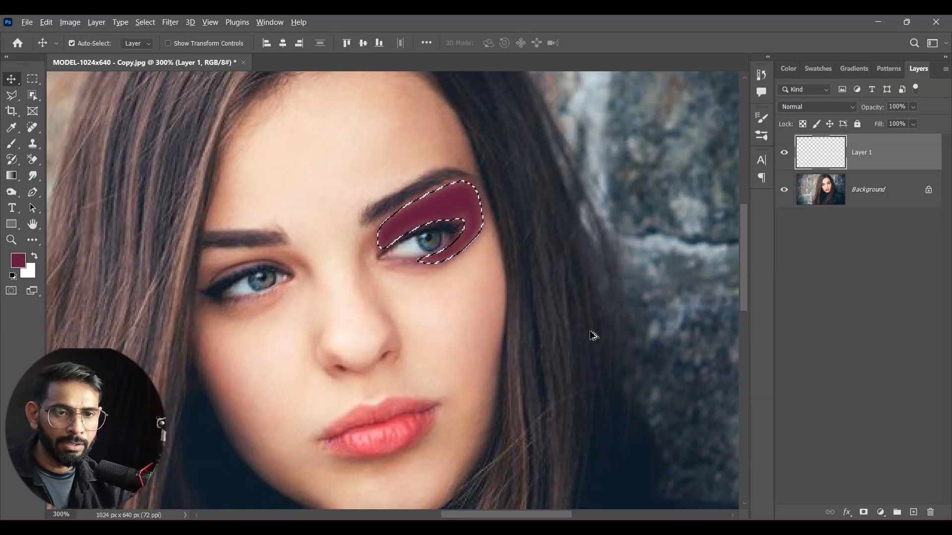
# - Deselect the filled eyelid area and set the eyeshadow layer's blend mode to Hard Light
pyautogui.hotkey('ctrl', 'd')
pyautogui.hotkey('ctrl', 'f')
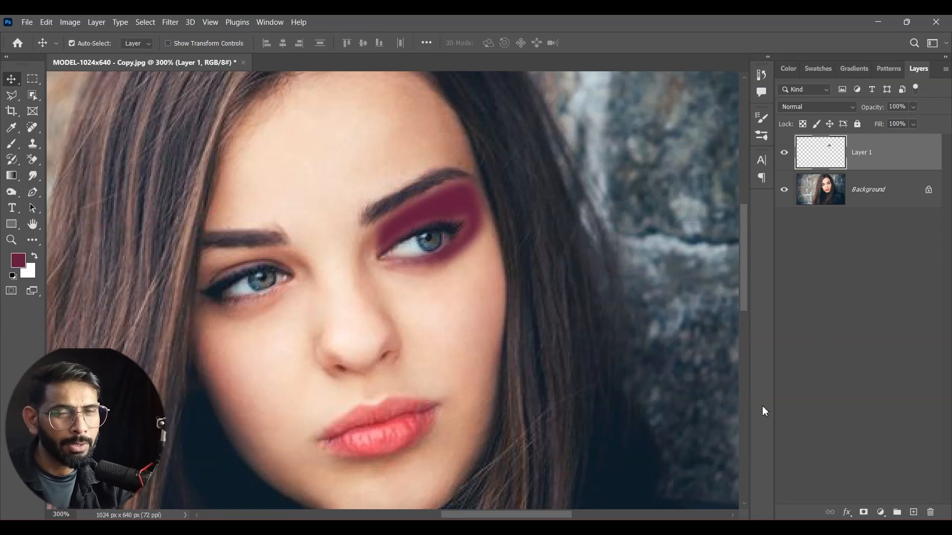
pyautogui.click(829, 108)
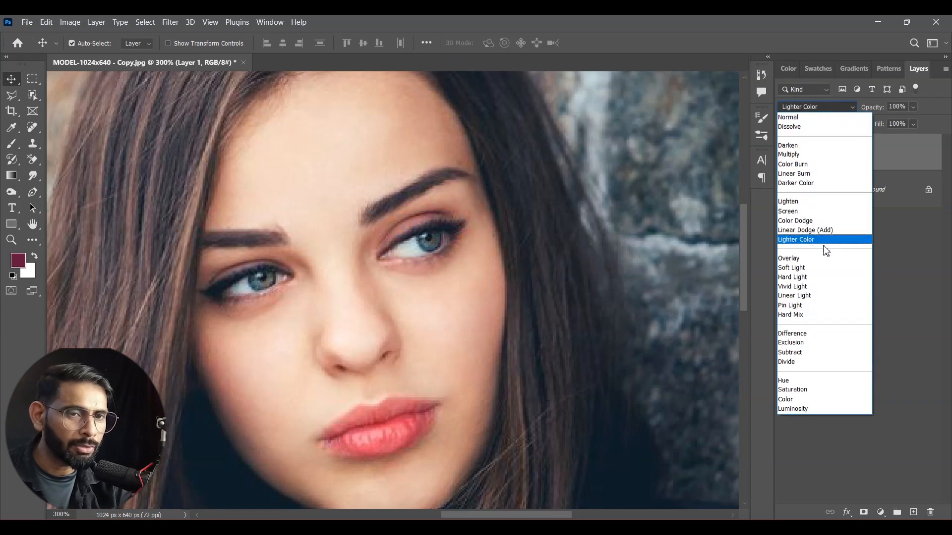
pyautogui.click(825, 281)
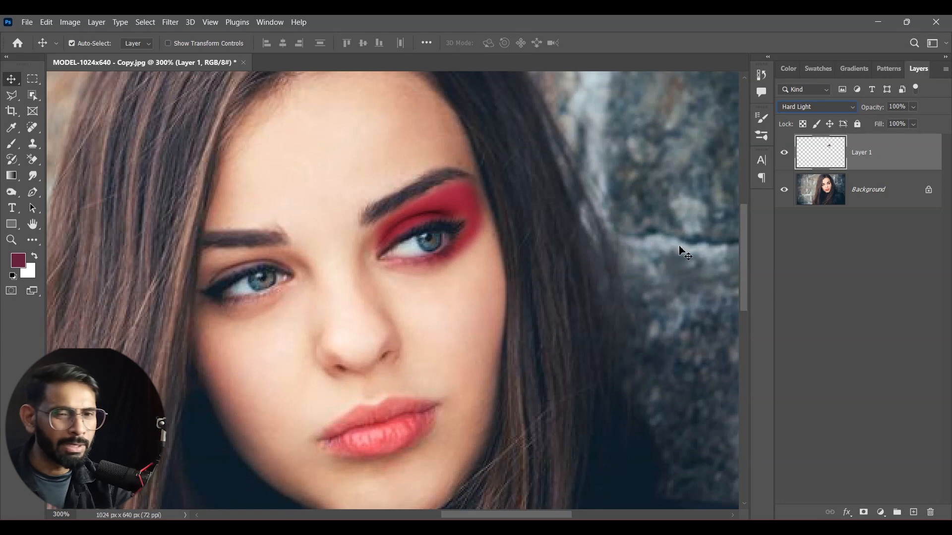
# - Blend the eyeshadow's edges above, beside and below the eye with the Smudge tool at brush size 50 and 34% strength
pyautogui.click(33, 175)
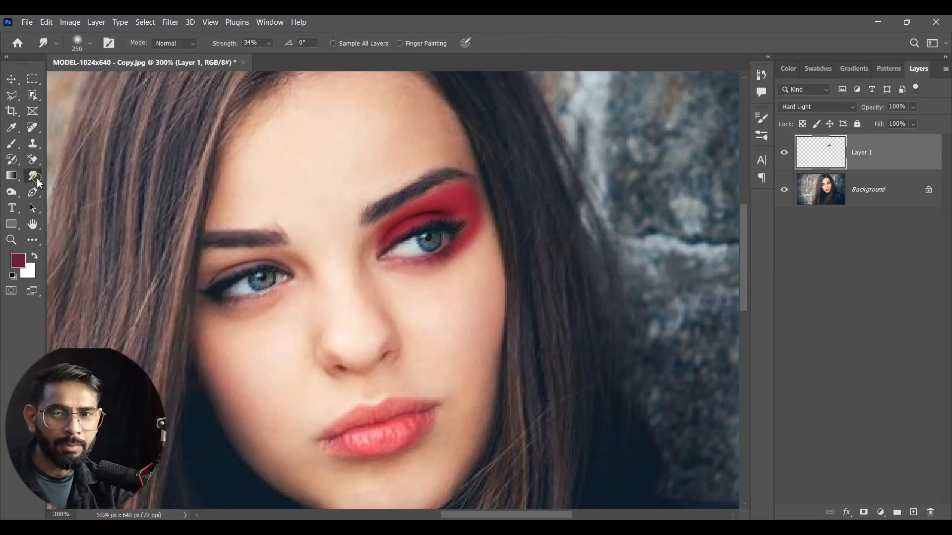
pyautogui.click(75, 201)
pyautogui.press('[')
pyautogui.press('[')
pyautogui.press('[')
pyautogui.press('[')
pyautogui.press('[')
pyautogui.press('[')
pyautogui.press('[')
pyautogui.press('[')
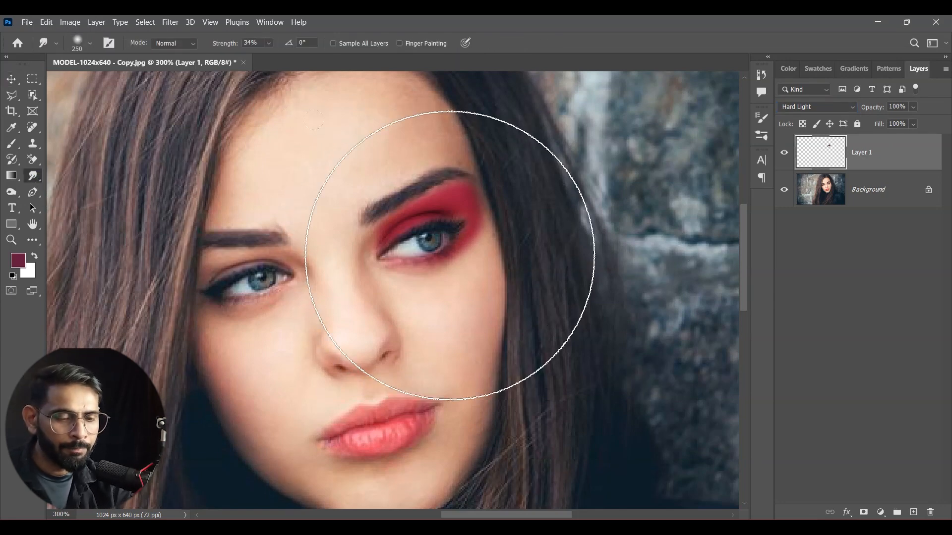
pyautogui.press('[')
pyautogui.press('[')
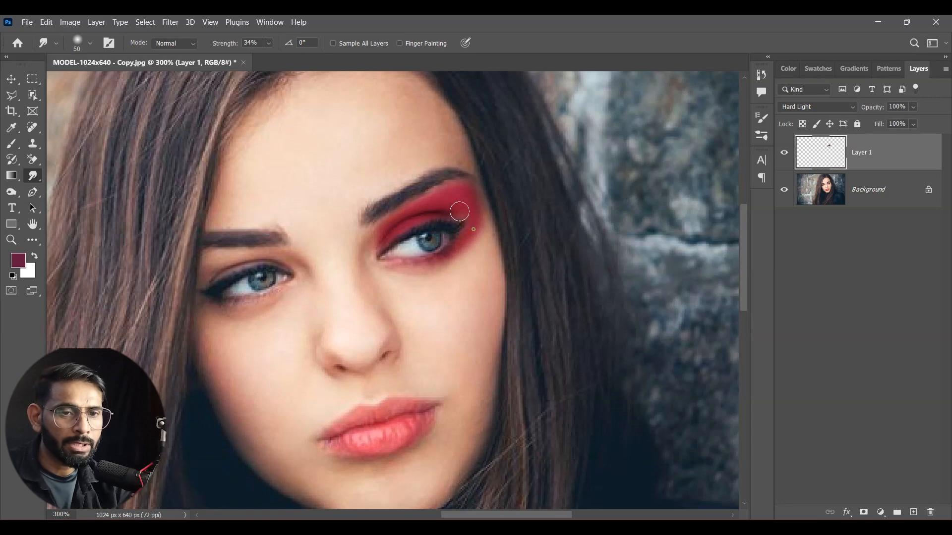
pyautogui.moveTo(394, 215)
pyautogui.mouseDown()
pyautogui.moveTo(405, 177)
pyautogui.moveTo(480, 209)
pyautogui.moveTo(485, 226)
pyautogui.moveTo(491, 171)
pyautogui.moveTo(462, 161)
pyautogui.mouseUp()
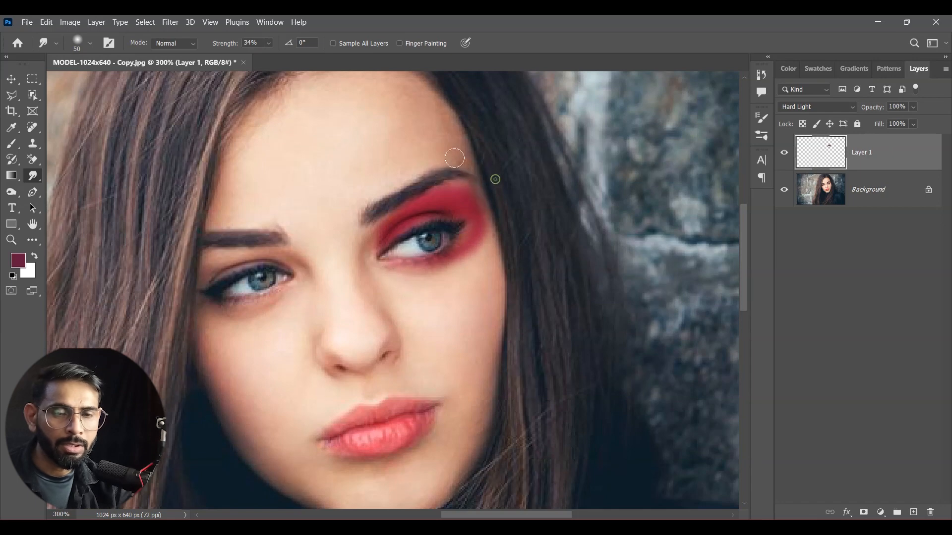
pyautogui.moveTo(437, 198); pyautogui.dragTo(401, 179)
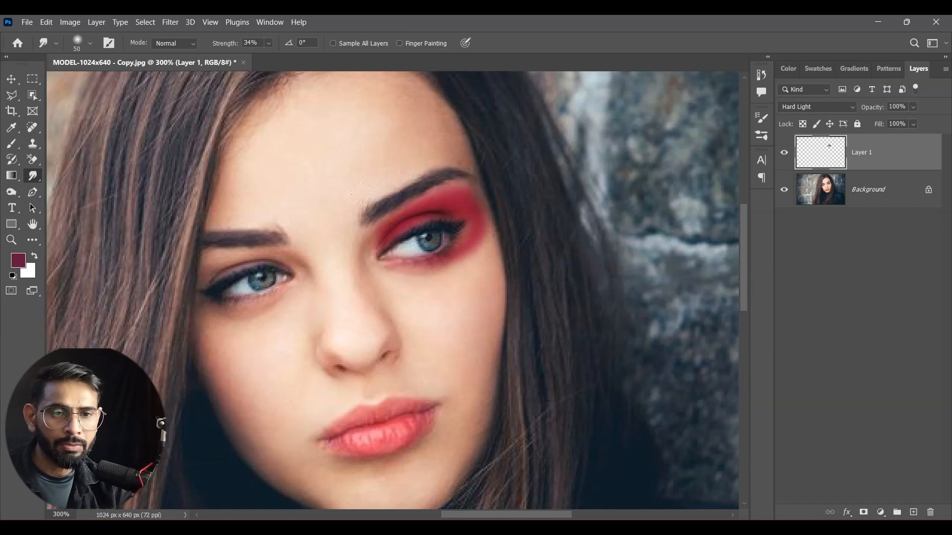
pyautogui.moveTo(371, 207); pyautogui.dragTo(398, 240)
pyautogui.moveTo(385, 194)
pyautogui.mouseDown()
pyautogui.moveTo(469, 167)
pyautogui.moveTo(461, 181)
pyautogui.moveTo(458, 173)
pyautogui.moveTo(465, 226)
pyautogui.moveTo(451, 250)
pyautogui.mouseUp()
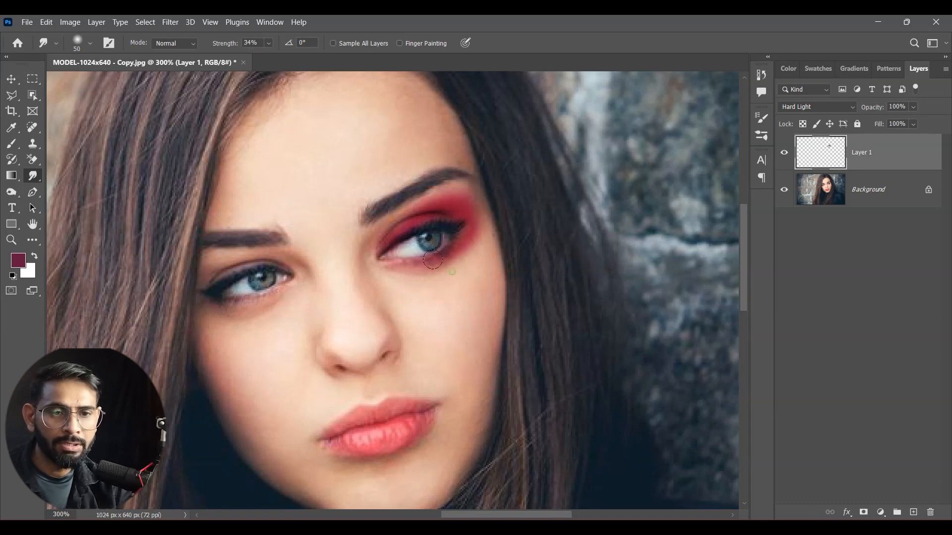
pyautogui.moveTo(393, 274); pyautogui.dragTo(416, 264)
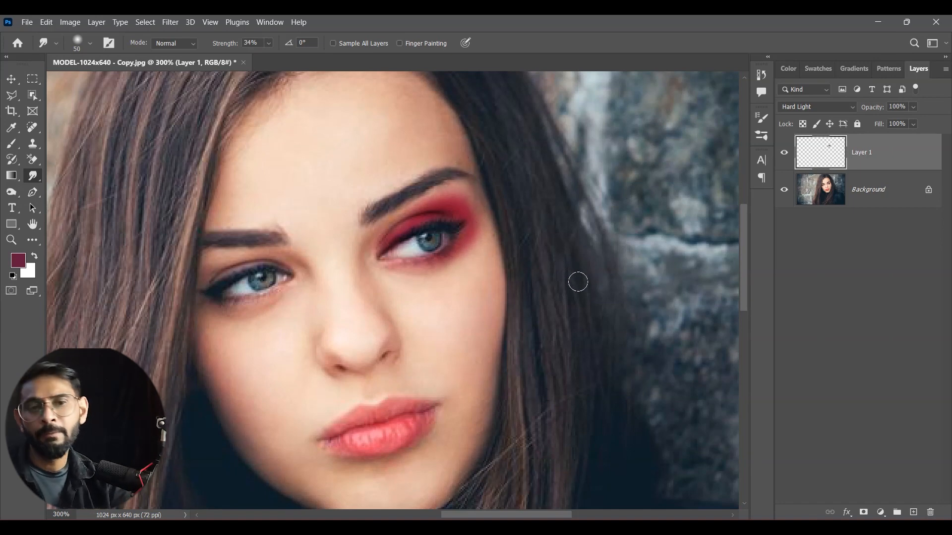
# - Activate the Move tool and undock the portrait document into a floating window
pyautogui.click(11, 79)
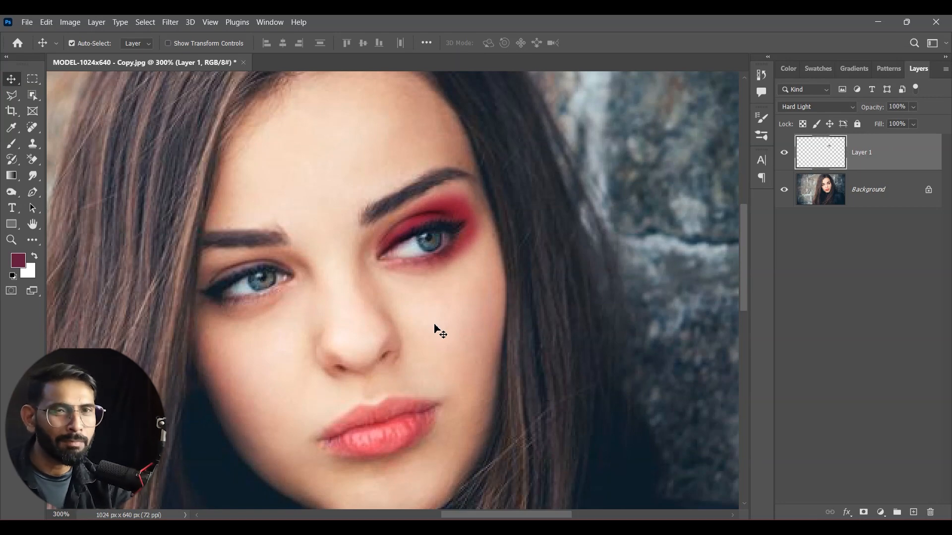
pyautogui.moveTo(514, 334)
pyautogui.mouseDown()
pyautogui.moveTo(519, 304)
pyautogui.moveTo(504, 327)
pyautogui.mouseUp()
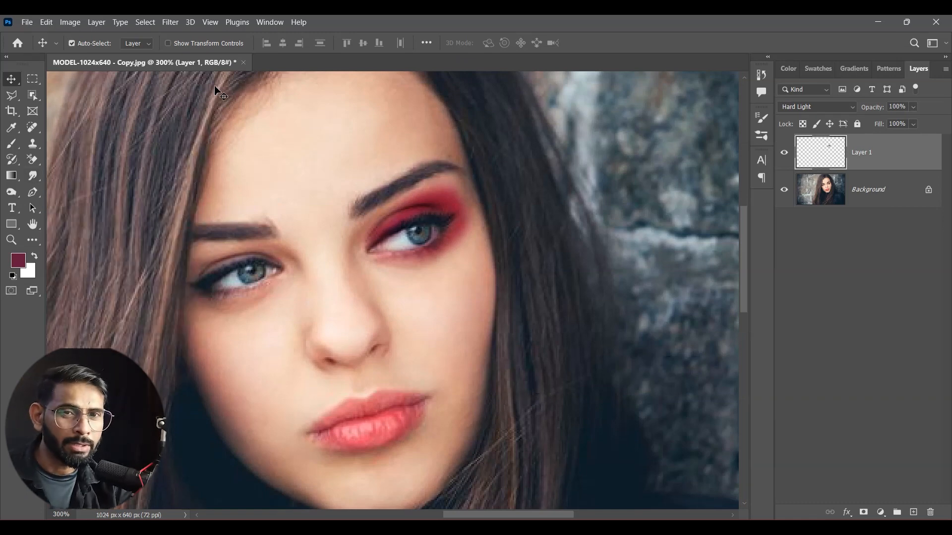
pyautogui.moveTo(211, 65); pyautogui.dragTo(220, 95)
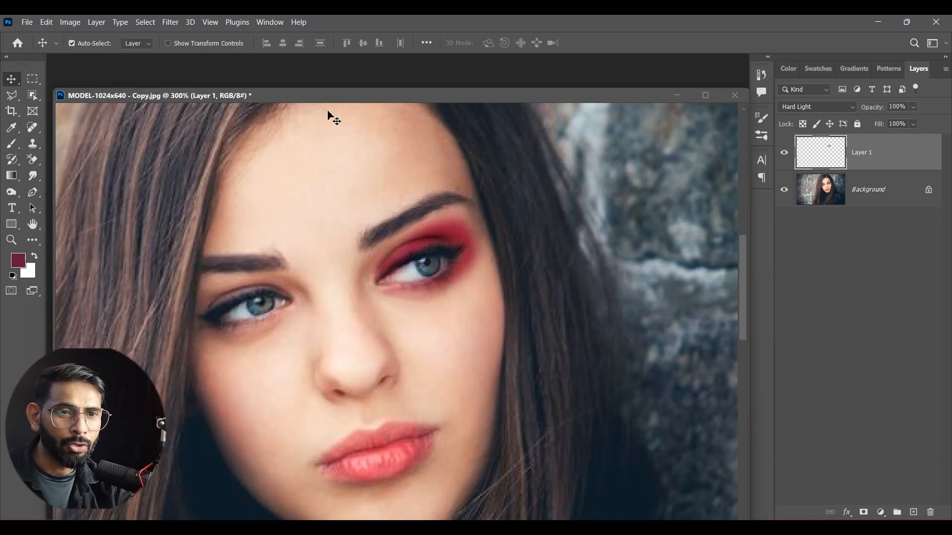
# - Minimize the portrait window and add the text FIRE to the blank 800 x 300 px canvas
pyautogui.click(677, 95)
pyautogui.hotkey('ctrl', '+')
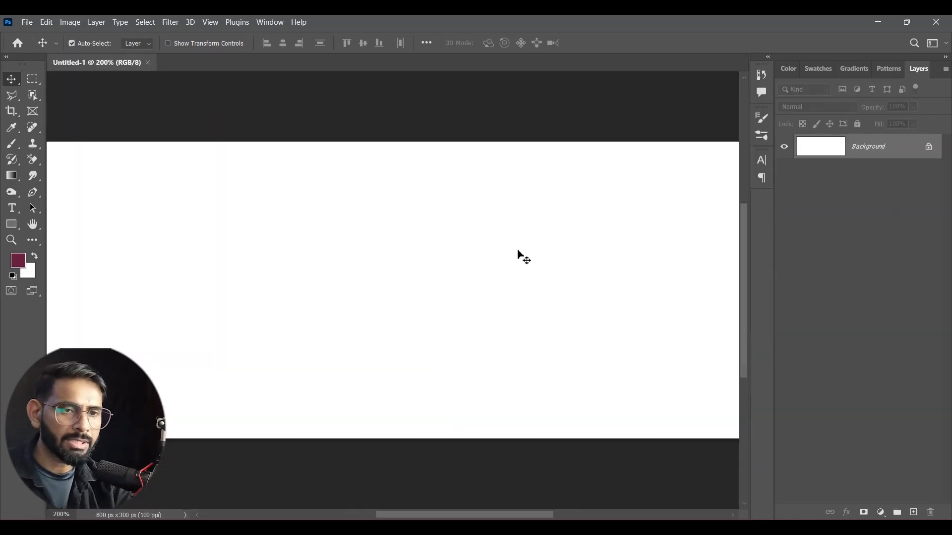
pyautogui.hotkey('ctrl', '-')
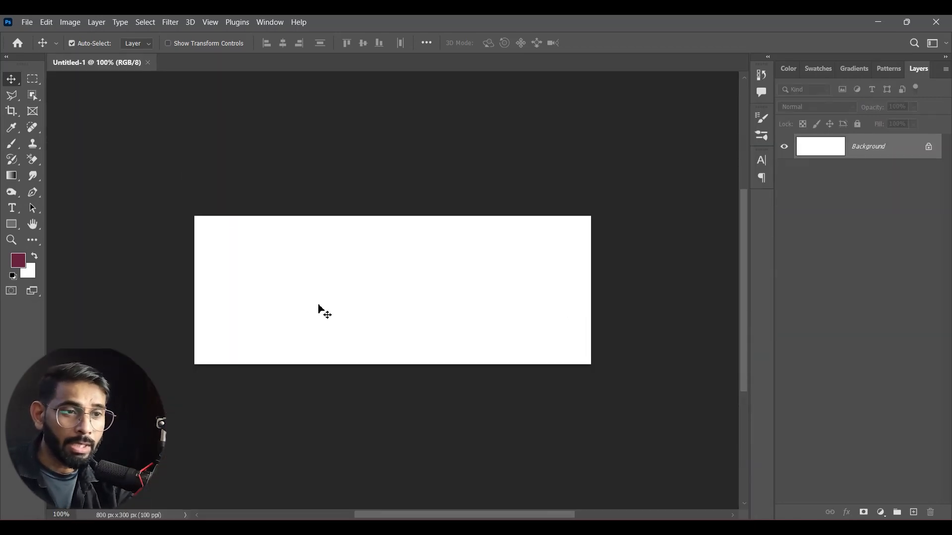
pyautogui.click(12, 208)
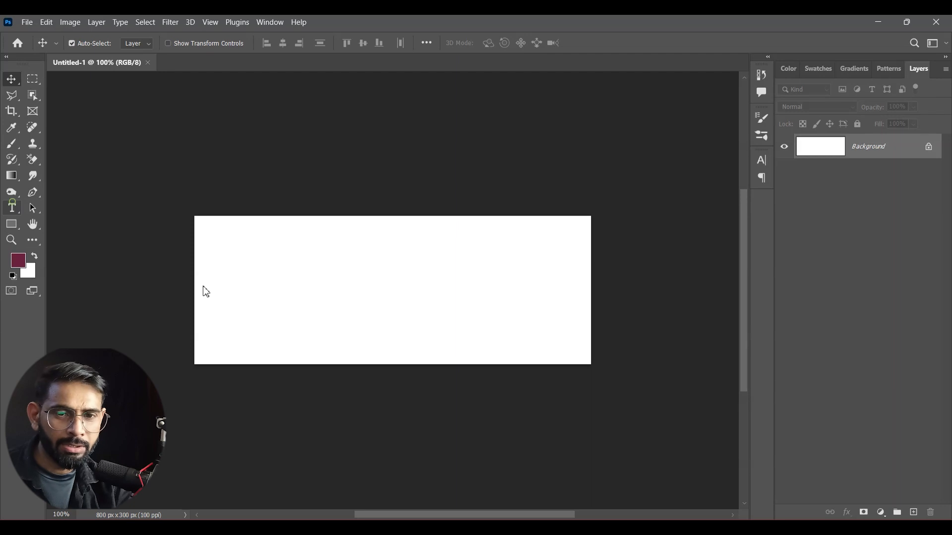
pyautogui.click(245, 297)
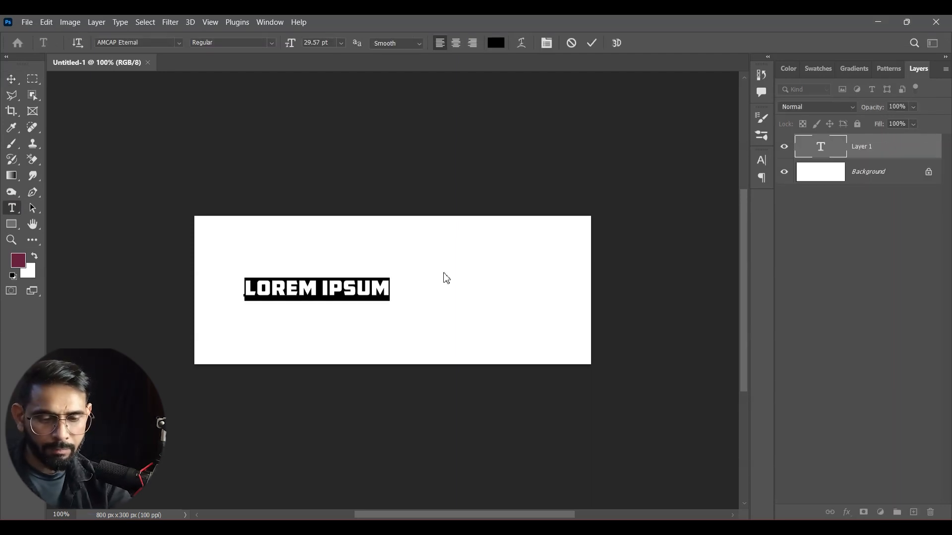
pyautogui.write('FIRE')
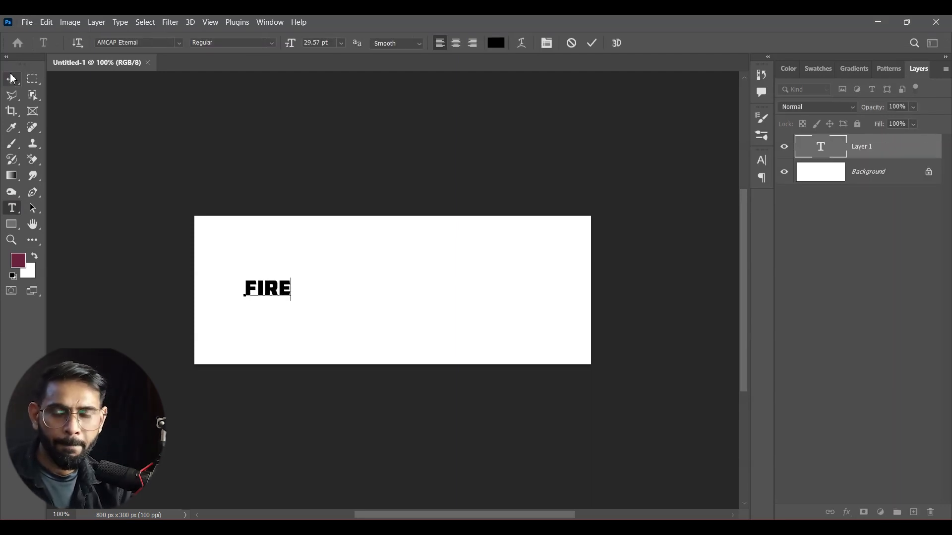
# - Enlarge the FIRE text to about 167 pt with Free Transform and position it across the canvas
pyautogui.click(12, 79)
pyautogui.hotkey('ctrl', 't')
pyautogui.moveTo(290, 301); pyautogui.dragTo(538, 335)
pyautogui.moveTo(469, 342); pyautogui.dragTo(460, 318)
pyautogui.press('Return')
# - Set the FIRE text's tracking to 380 and shift the text left so the letters spread across the canvas
pyautogui.click(762, 160)
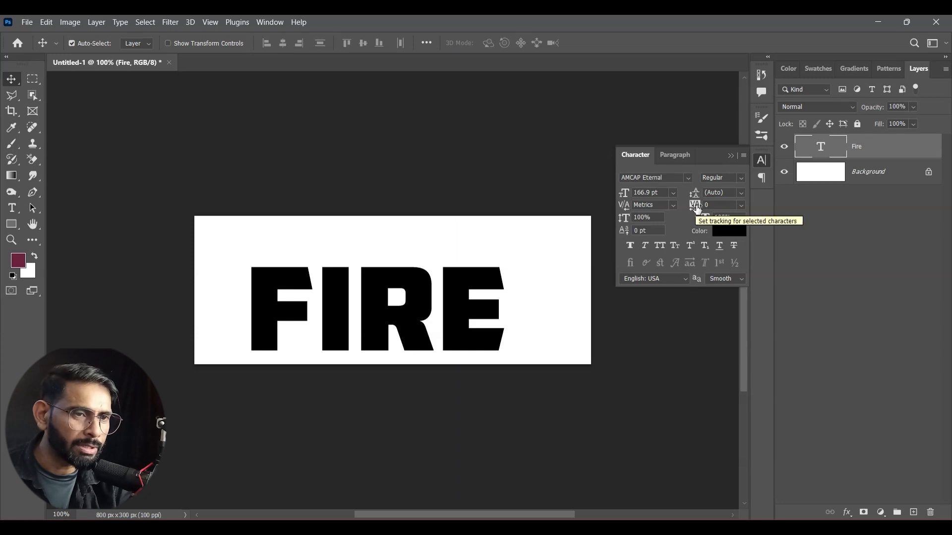
pyautogui.moveTo(696, 209)
pyautogui.mouseDown()
pyautogui.moveTo(743, 204)
pyautogui.moveTo(701, 209)
pyautogui.moveTo(714, 209)
pyautogui.mouseUp()
pyautogui.moveTo(382, 299); pyautogui.dragTo(326, 307)
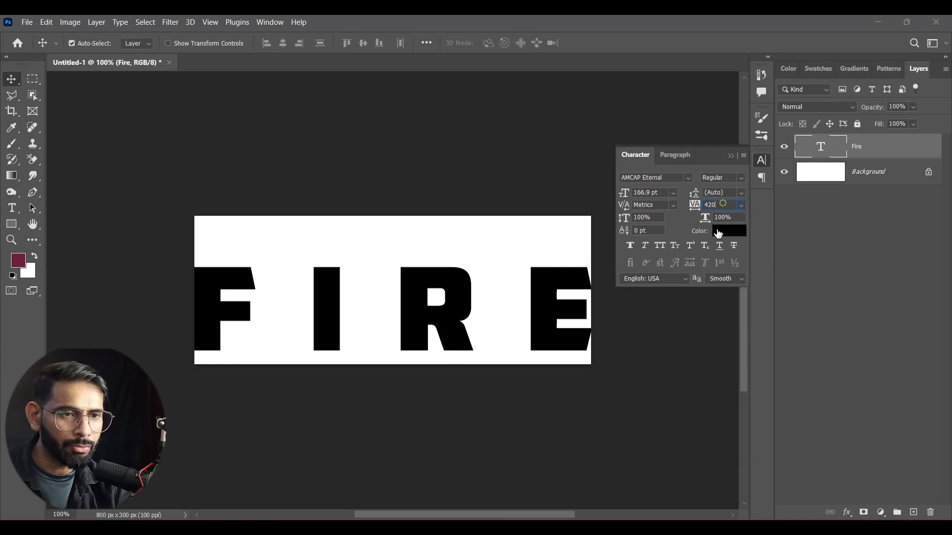
pyautogui.click(720, 207)
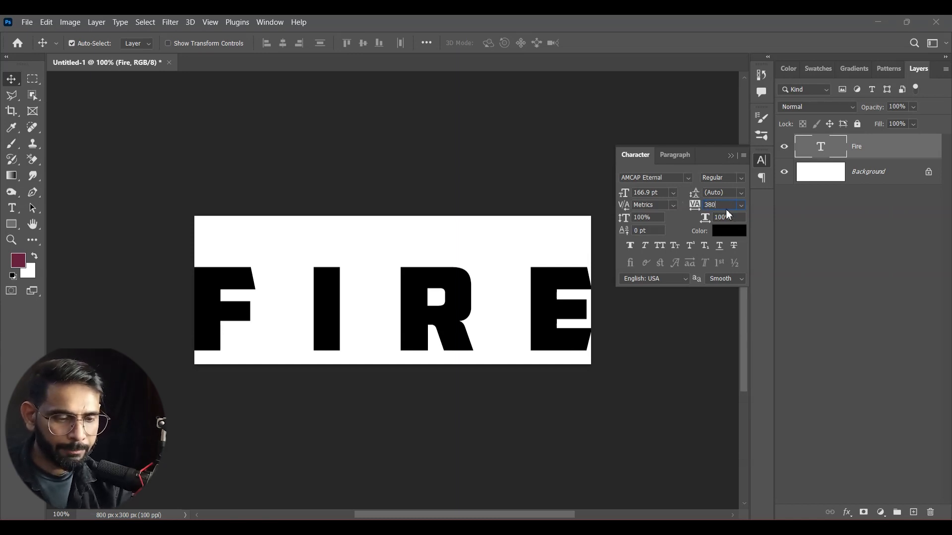
pyautogui.write('380')
pyautogui.press('Return')
# - Move the FIRE text down in small increments until it sits just above the canvas's lower edge
pyautogui.click(518, 172)
pyautogui.moveTo(540, 322); pyautogui.dragTo(545, 325)
pyautogui.press('Down')
pyautogui.press('Down')
pyautogui.press('Down')
pyautogui.press('Down')
pyautogui.press('Down')
pyautogui.press('Down')
pyautogui.press('Down')
pyautogui.press('Down')
pyautogui.press('Down')
pyautogui.press('Down')
pyautogui.press('Down')
pyautogui.press('Down')
pyautogui.press('Down')
pyautogui.press('Down')
pyautogui.press('Down')
pyautogui.press('Down')
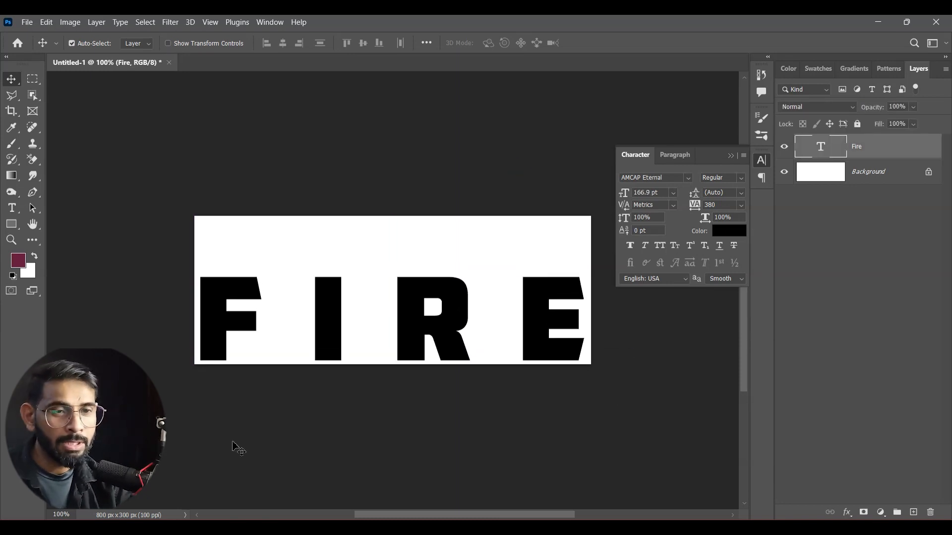
pyautogui.click(730, 155)
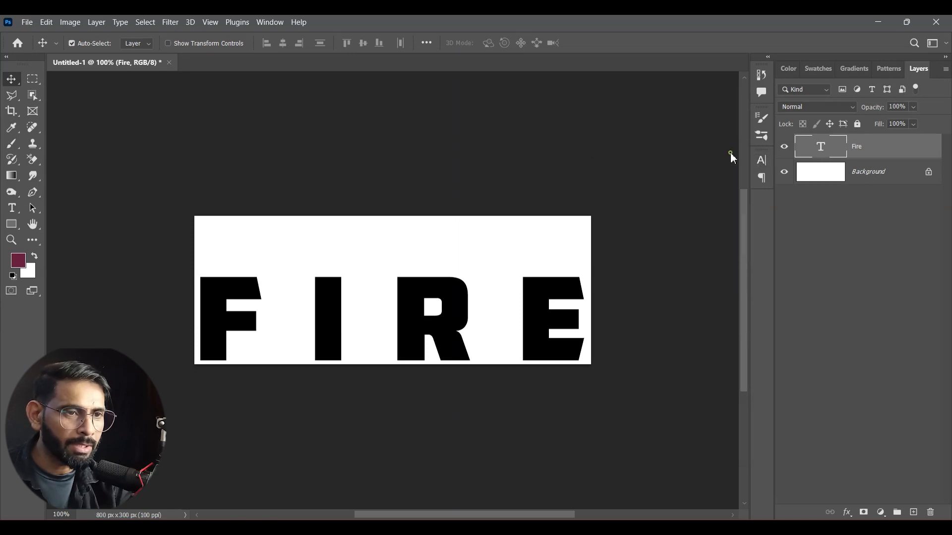
# - Reset the colors to default black and white and fill the Background layer with black
pyautogui.click(856, 174)
pyautogui.press('d')
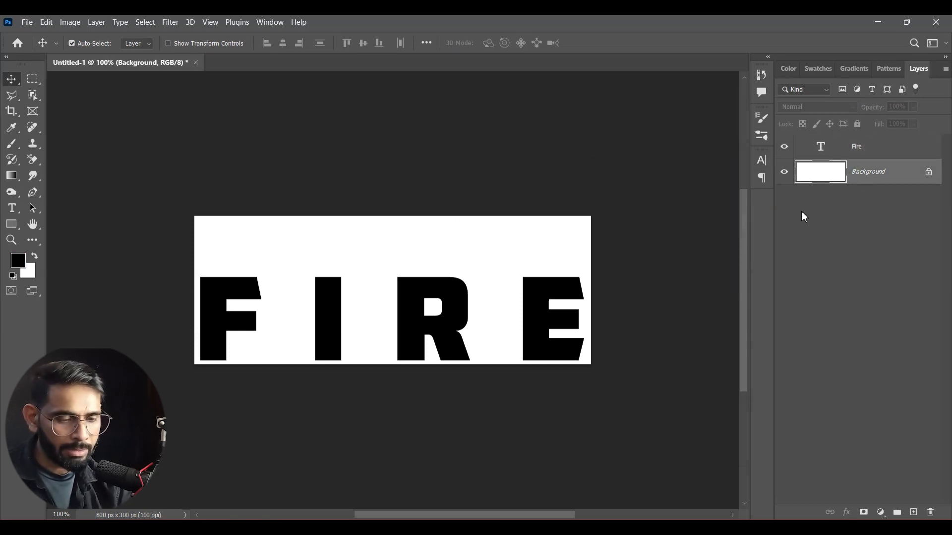
pyautogui.hotkey('alt', 'BackSpace')
# - Change the FIRE text's color to white (ffffff) and fine-tune its position on the canvas
pyautogui.click(878, 141)
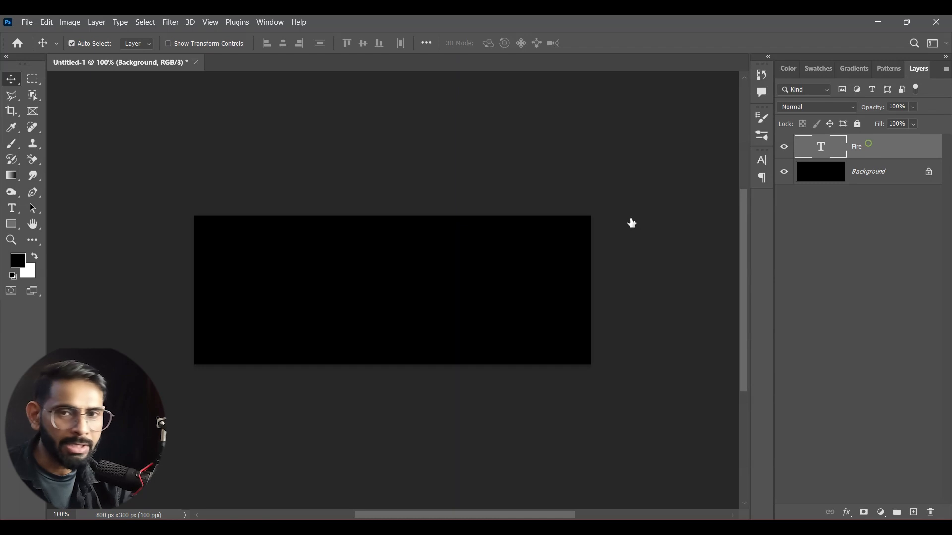
pyautogui.click(20, 217)
pyautogui.moveTo(214, 320); pyautogui.dragTo(855, 360)
pyautogui.click(496, 47)
pyautogui.write('ffffff')
pyautogui.click(629, 113)
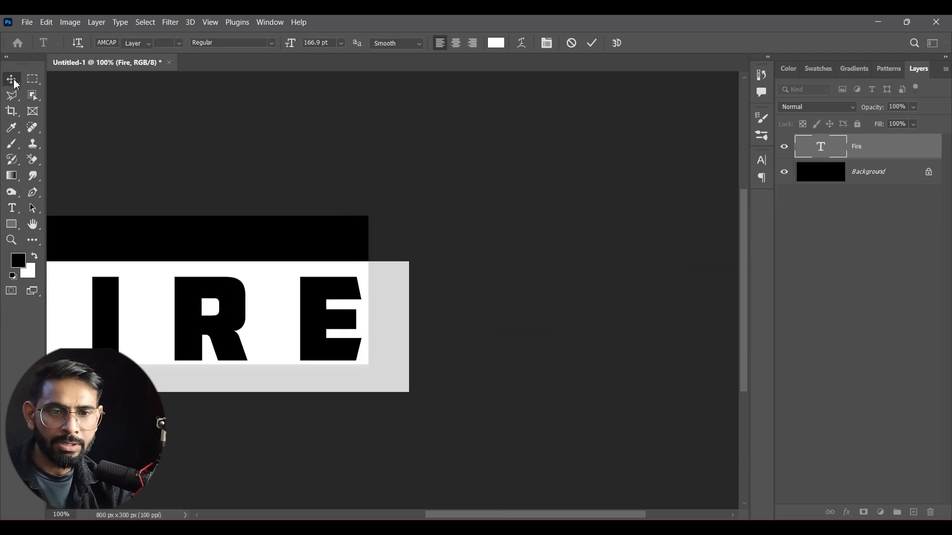
pyautogui.click(16, 85)
pyautogui.moveTo(476, 306); pyautogui.dragTo(541, 261)
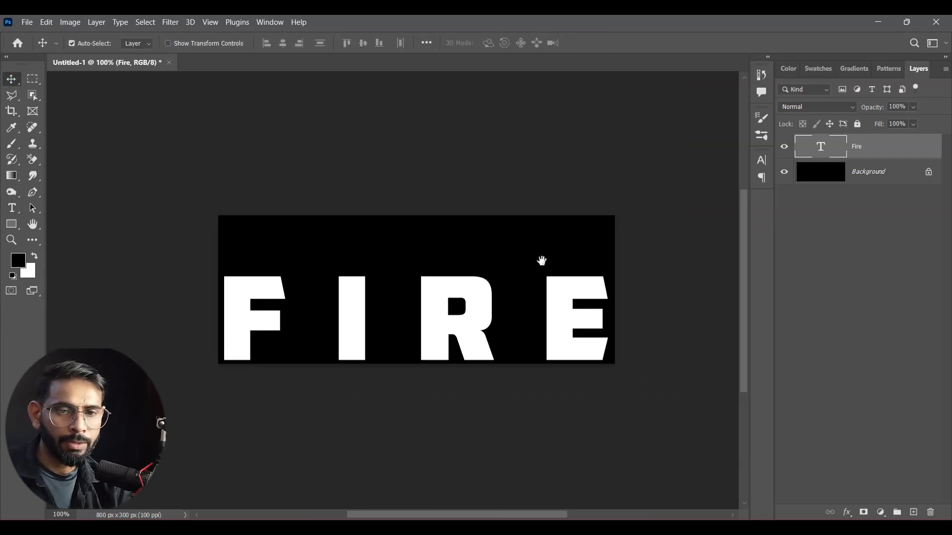
pyautogui.moveTo(548, 311); pyautogui.dragTo(550, 312)
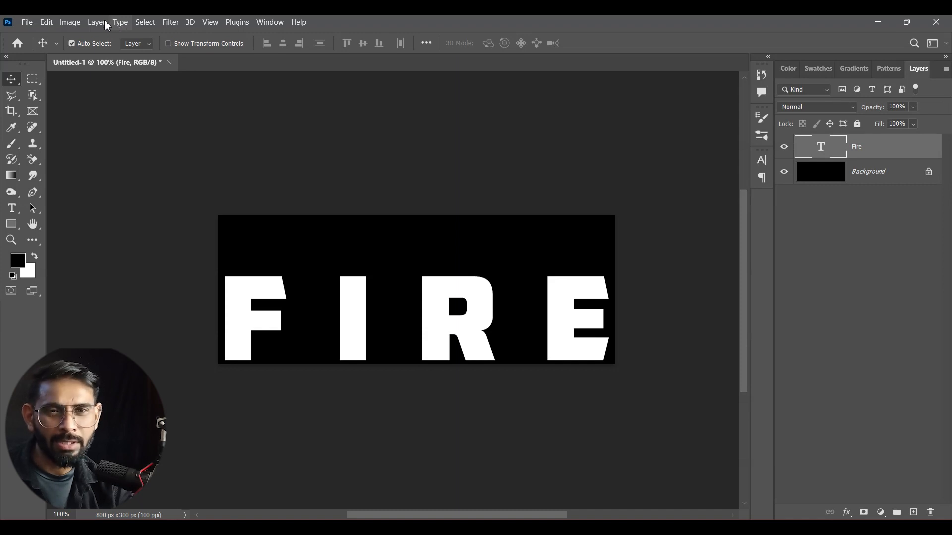
# - Rotate the whole image 90° clockwise
pyautogui.click(70, 23)
pyautogui.moveTo(124, 133)
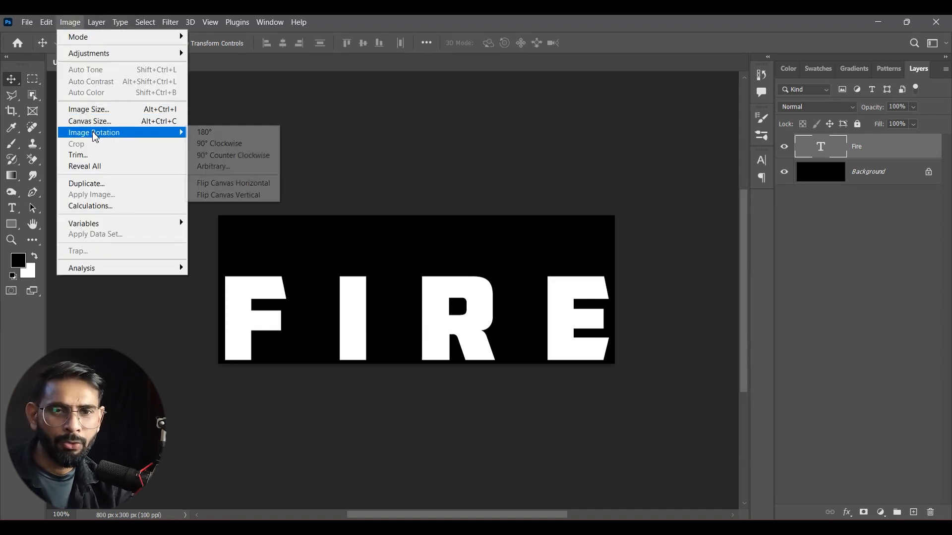
pyautogui.click(213, 146)
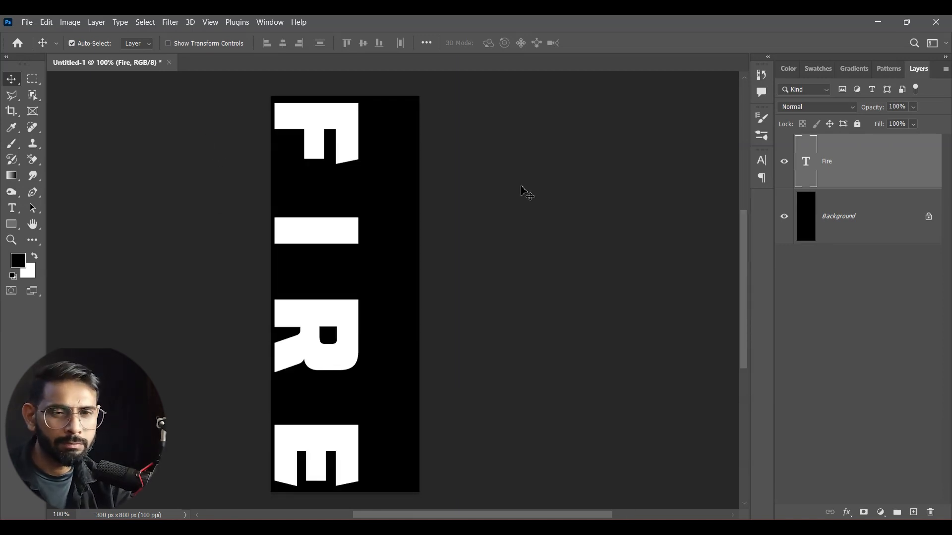
# - Rasterize the Fire text layer and apply the Wind filter with method Wind and direction From the Left
pyautogui.click(170, 22)
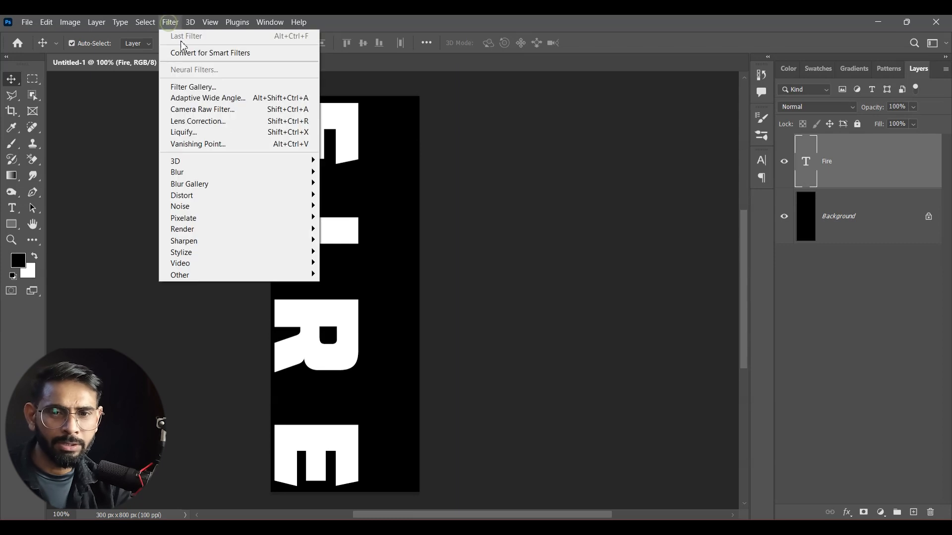
pyautogui.moveTo(211, 258)
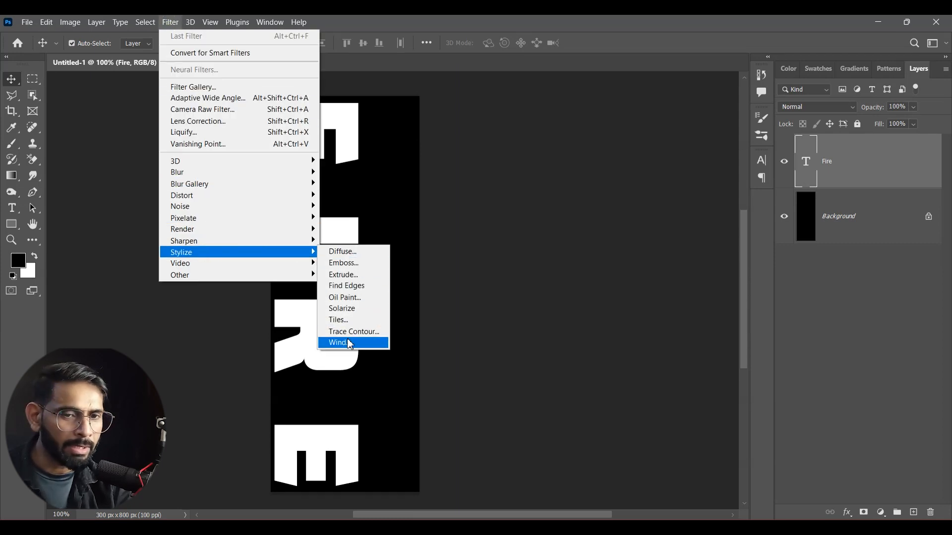
pyautogui.click(347, 342)
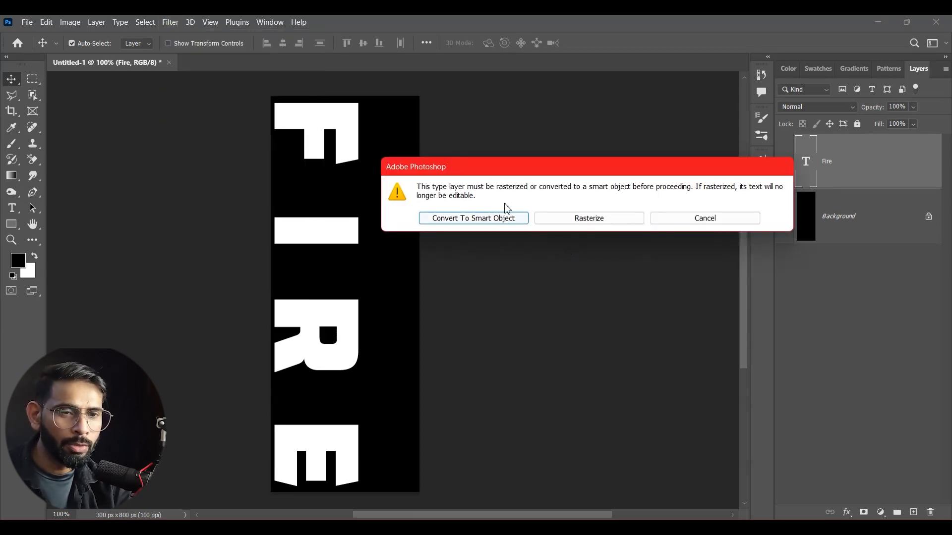
pyautogui.click(619, 220)
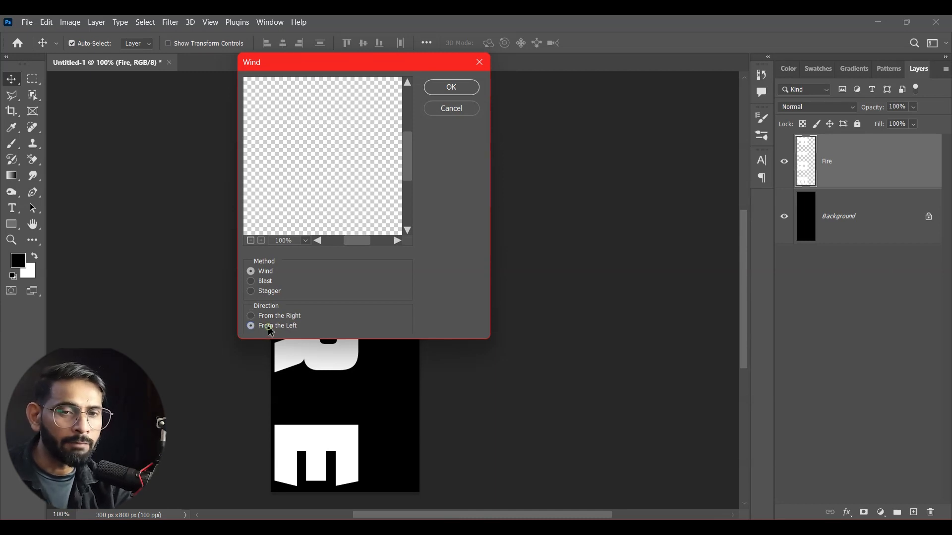
pyautogui.click(460, 94)
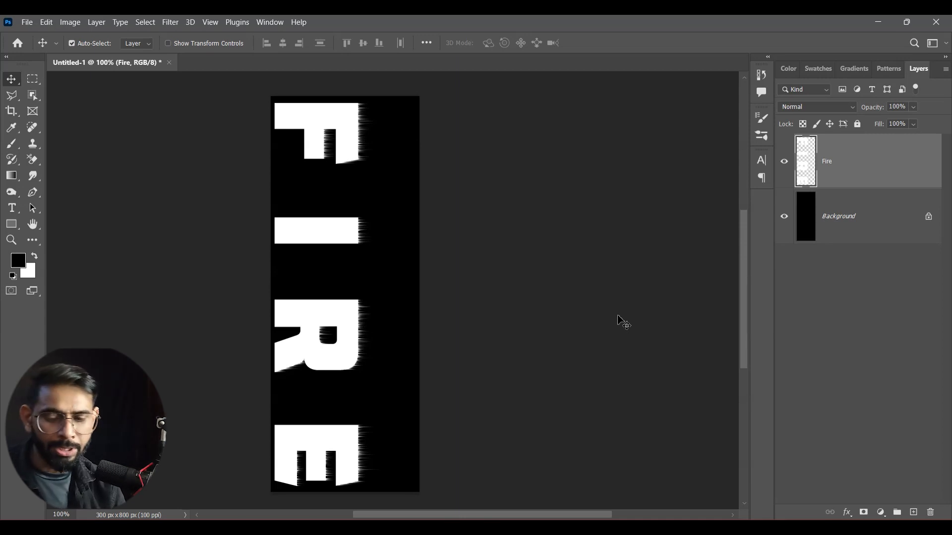
# - Reapply the last Wind filter several times to lengthen the streaks coming off the letters
pyautogui.hotkey('ctrl', 'alt', 'f')
pyautogui.hotkey('ctrl', 'alt', 'f')
pyautogui.hotkey('ctrl', 'alt', 'f')
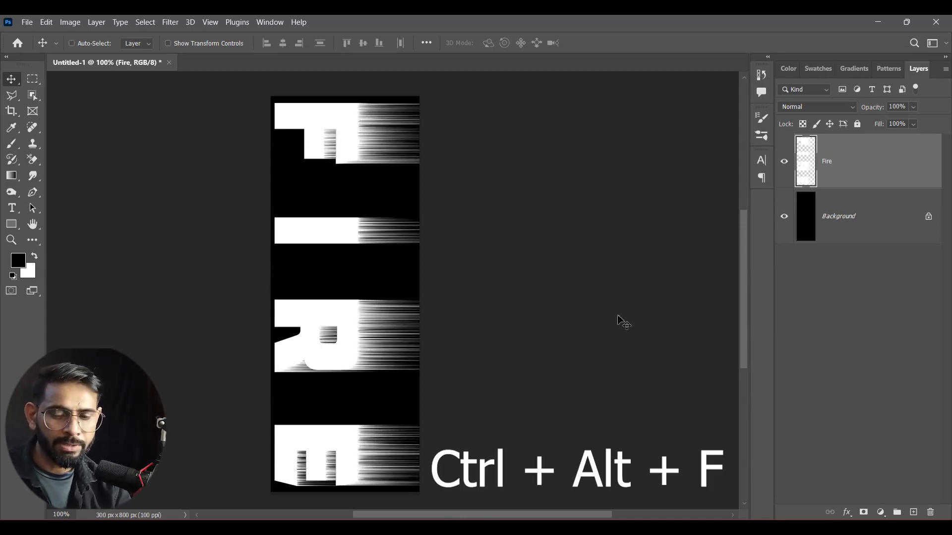
pyautogui.hotkey('ctrl', 'alt', 'f')
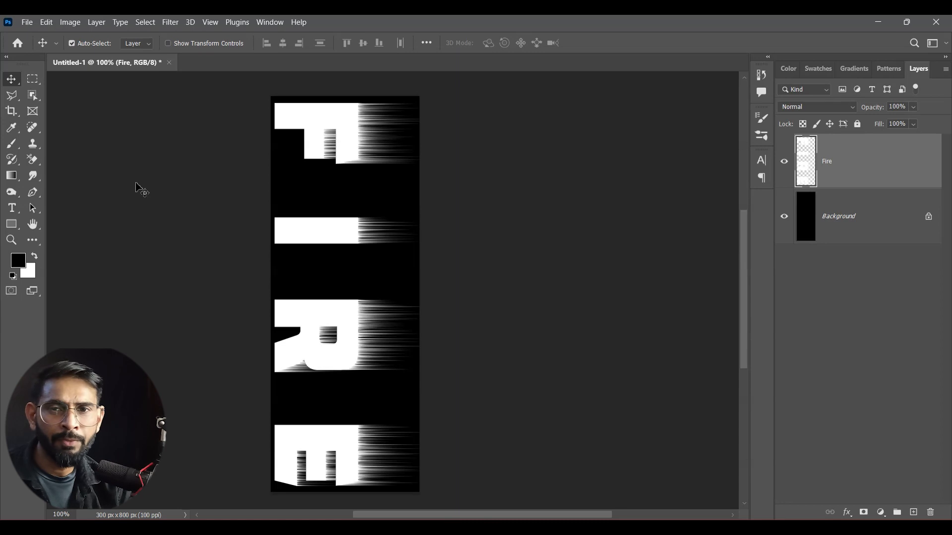
# - Rotate the image 90° counter clockwise so the word FIRE reads horizontally
pyautogui.click(70, 23)
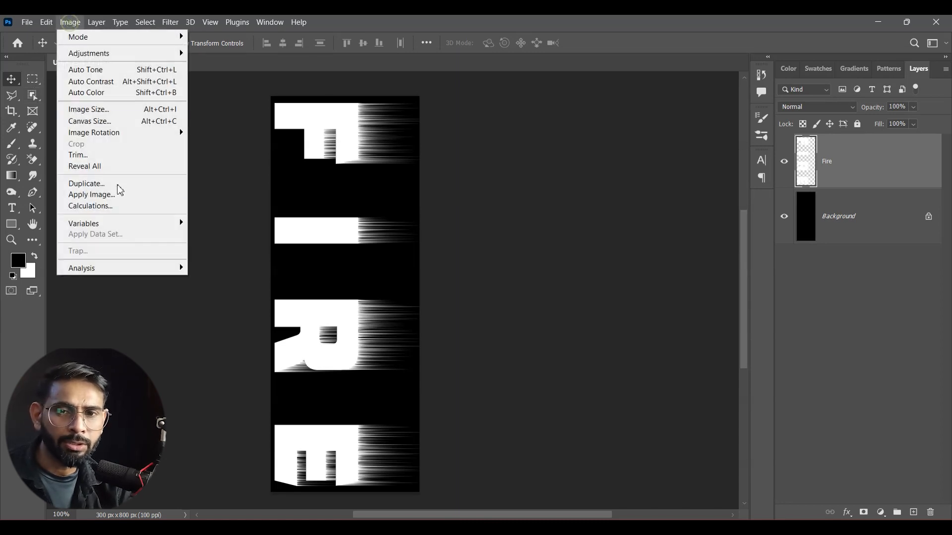
pyautogui.moveTo(113, 133)
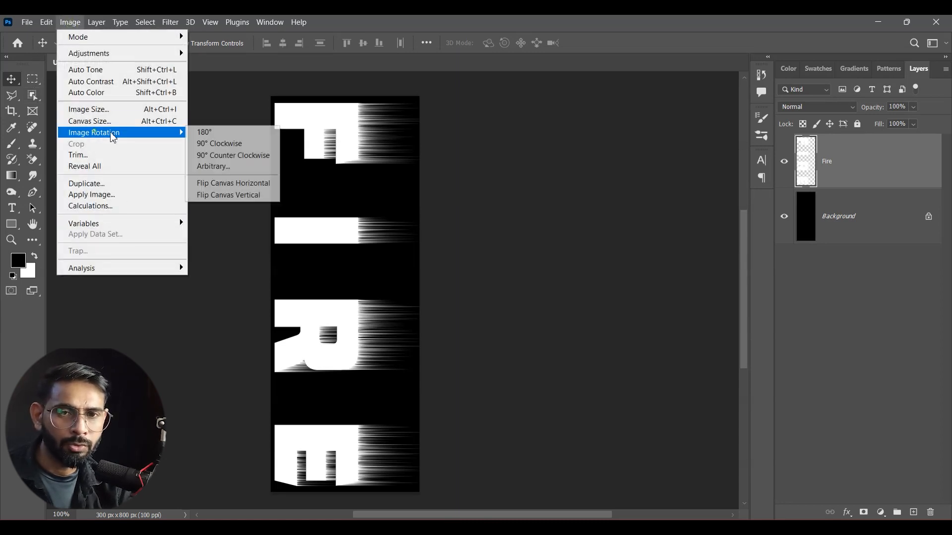
pyautogui.click(236, 155)
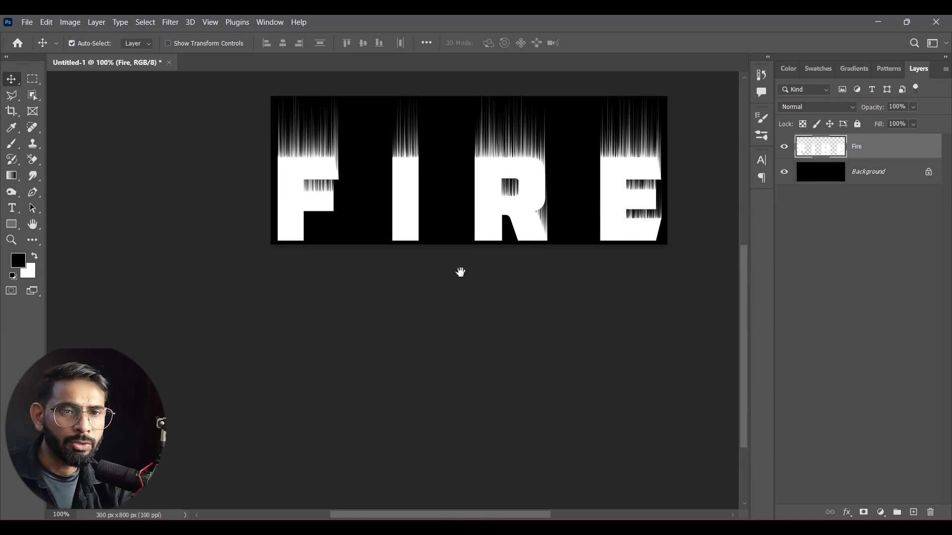
# - Smudge the streaks above the letters F and I upward into wavy flames, using brush size 50 and 34% strength
pyautogui.moveTo(461, 272); pyautogui.dragTo(426, 319)
pyautogui.click(34, 176)
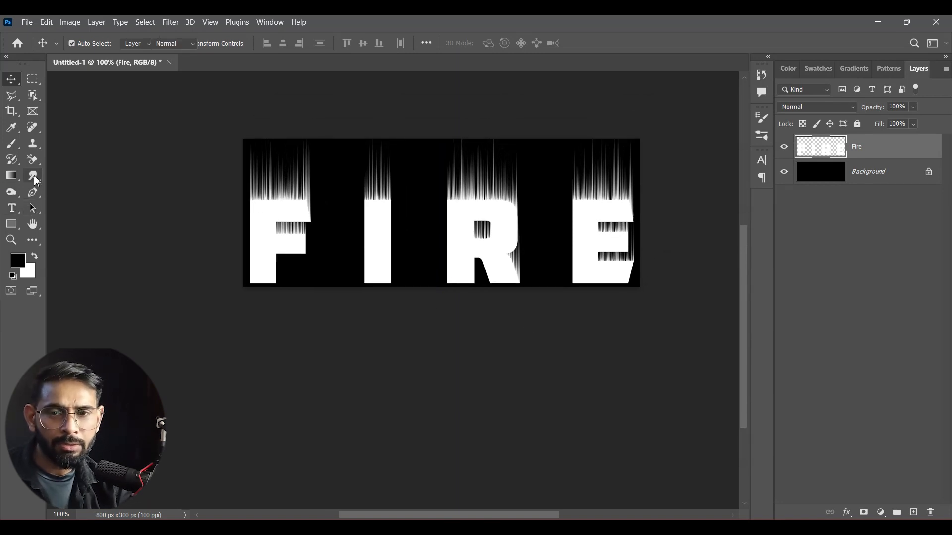
pyautogui.rightClick(34, 177)
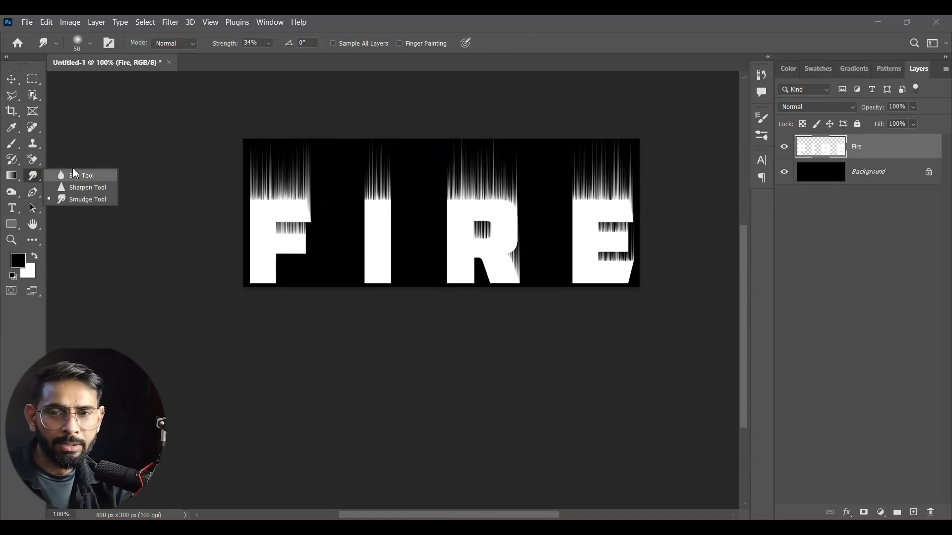
pyautogui.click(86, 200)
pyautogui.moveTo(249, 200)
pyautogui.mouseDown()
pyautogui.moveTo(266, 187)
pyautogui.moveTo(270, 140)
pyautogui.mouseUp()
pyautogui.moveTo(283, 188); pyautogui.dragTo(283, 149)
pyautogui.moveTo(293, 191); pyautogui.dragTo(299, 132)
pyautogui.moveTo(376, 199); pyautogui.dragTo(374, 153)
pyautogui.moveTo(374, 198); pyautogui.dragTo(383, 140)
# - Smudge the streaks above the letters R and E into wavy flames and touch up the F's outer edge
pyautogui.moveTo(438, 200)
pyautogui.mouseDown()
pyautogui.moveTo(457, 141)
pyautogui.moveTo(465, 195)
pyautogui.moveTo(481, 183)
pyautogui.moveTo(476, 139)
pyautogui.mouseUp()
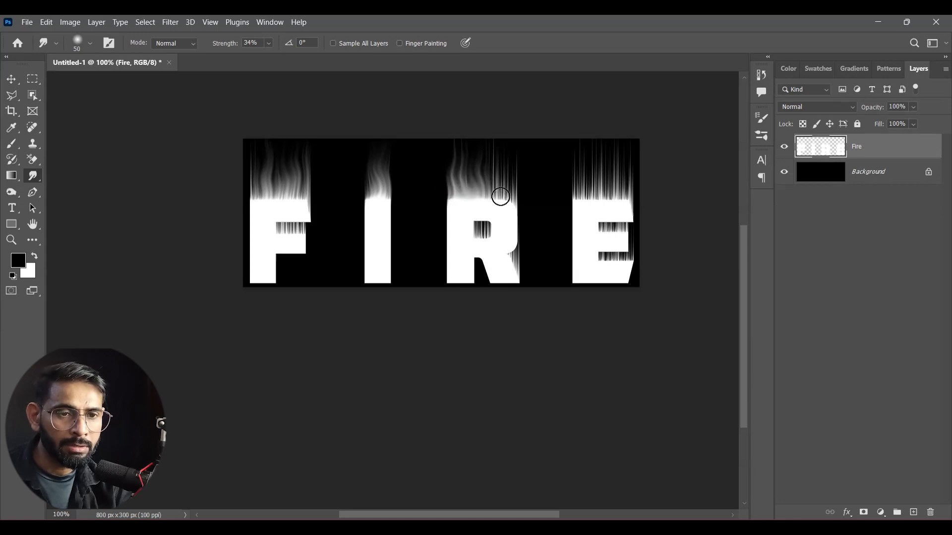
pyautogui.moveTo(501, 197); pyautogui.dragTo(497, 155)
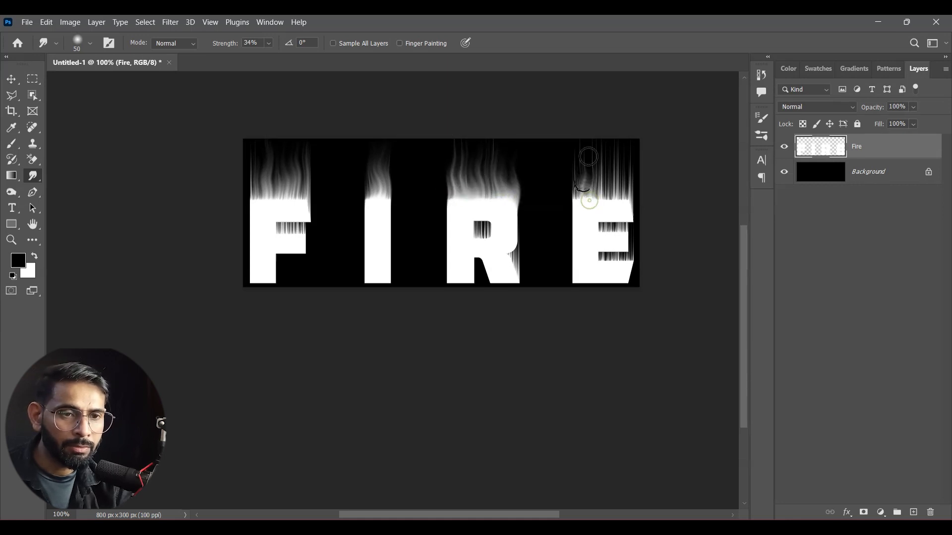
pyautogui.moveTo(610, 187); pyautogui.dragTo(600, 154)
pyautogui.moveTo(618, 196); pyautogui.dragTo(613, 141)
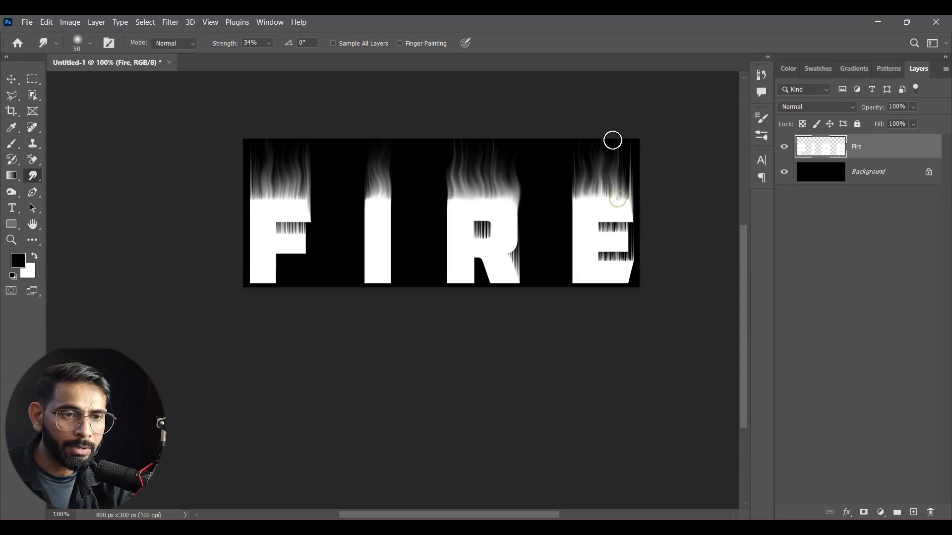
pyautogui.moveTo(623, 195); pyautogui.dragTo(610, 144)
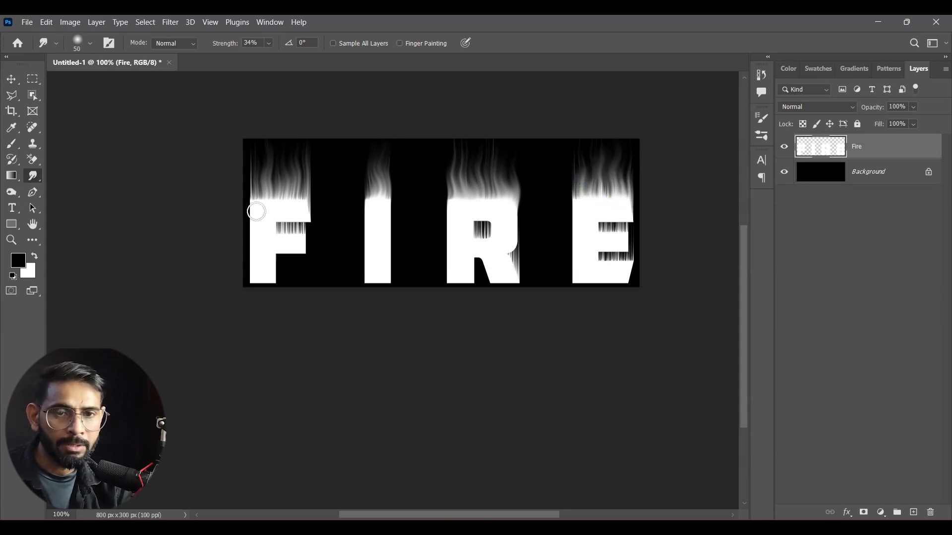
pyautogui.moveTo(254, 190); pyautogui.dragTo(245, 134)
# - Soften the streaks around the letters with the Blur tool, then activate the Move tool
pyautogui.rightClick(40, 176)
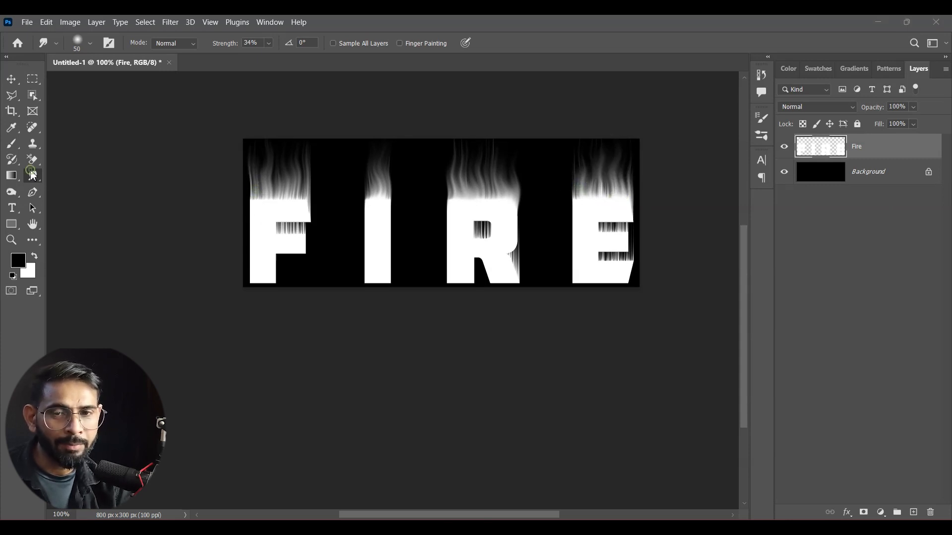
pyautogui.click(70, 177)
pyautogui.moveTo(278, 239)
pyautogui.mouseDown()
pyautogui.moveTo(501, 196)
pyautogui.moveTo(613, 225)
pyautogui.moveTo(453, 231)
pyautogui.moveTo(192, 198)
pyautogui.mouseUp()
pyautogui.click(11, 79)
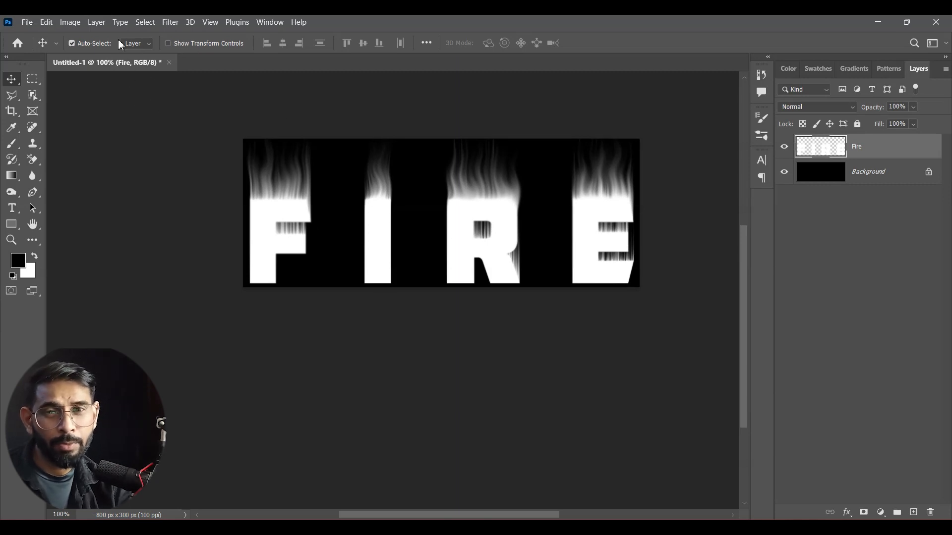
# - Convert the image to Grayscale mode without flattening the layers, discarding the color information
pyautogui.click(73, 24)
pyautogui.moveTo(123, 37)
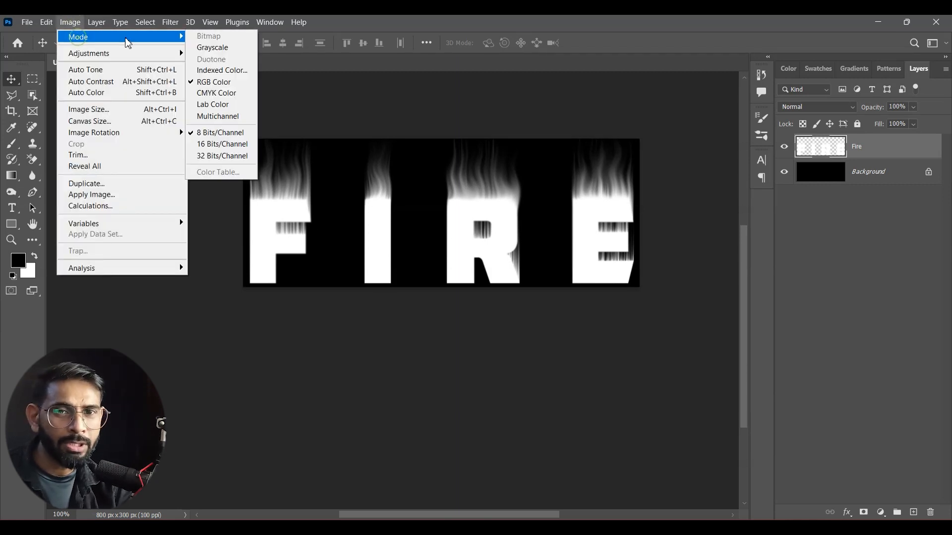
pyautogui.click(226, 52)
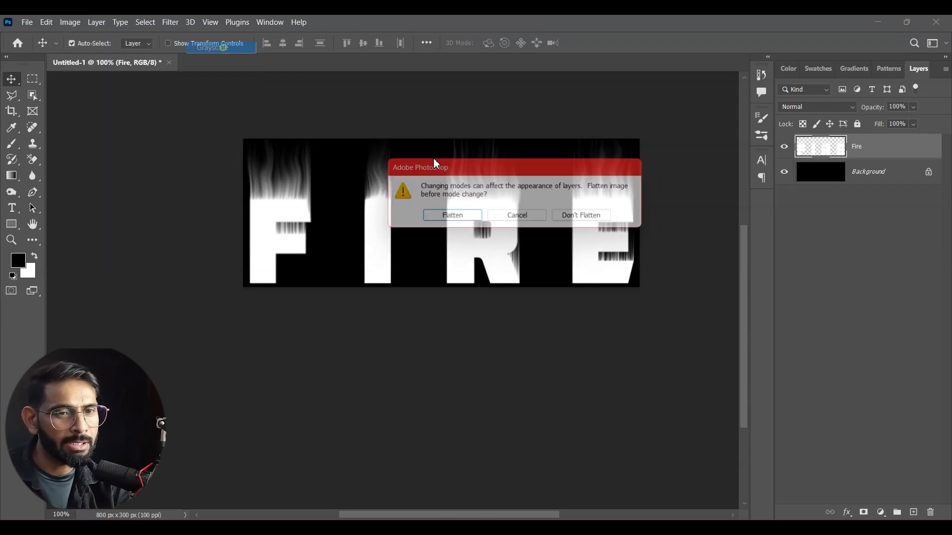
pyautogui.click(581, 224)
pyautogui.click(430, 243)
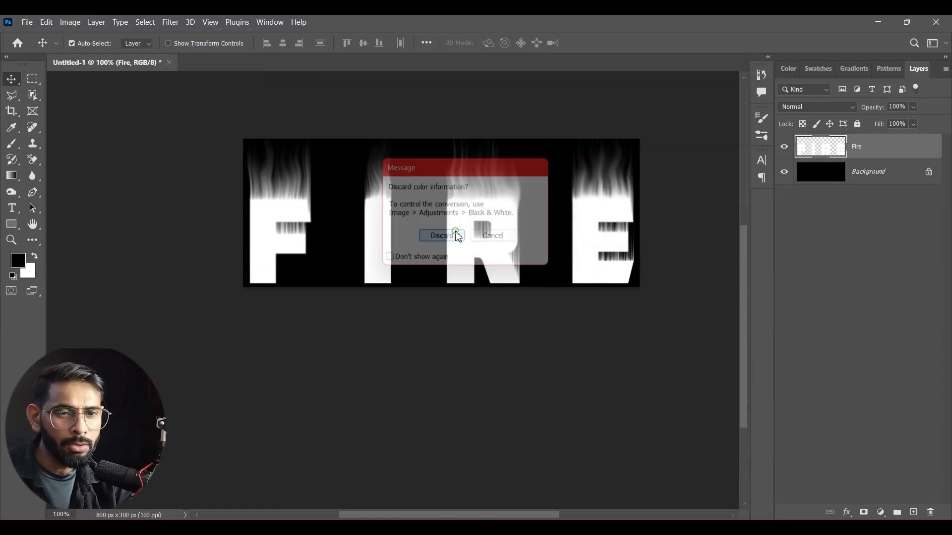
# - Convert the grayscale image to Indexed Color mode and accept flattening its layers
pyautogui.click(74, 22)
pyautogui.moveTo(84, 37)
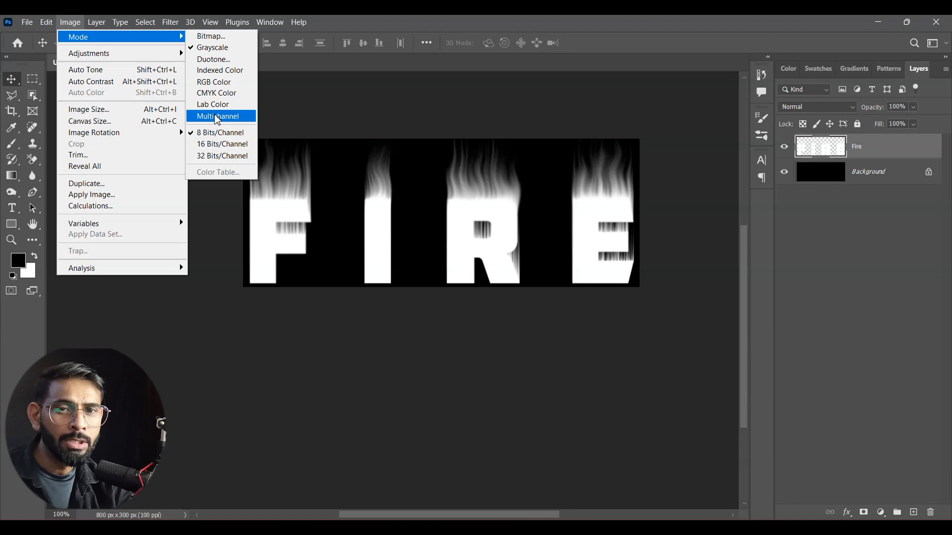
pyautogui.click(230, 71)
pyautogui.click(443, 218)
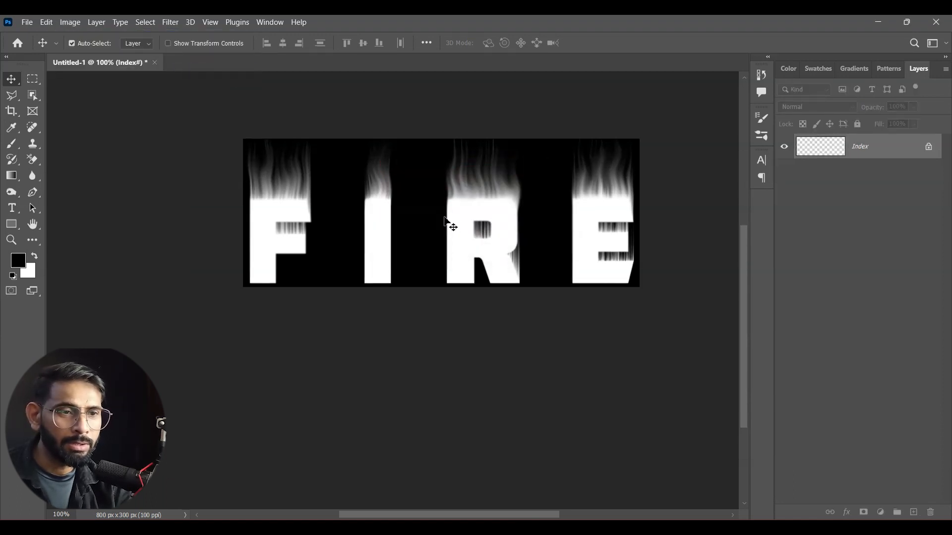
# - Apply the Black Body color table to give the FIRE text its flame colors
pyautogui.click(70, 22)
pyautogui.moveTo(210, 22)
pyautogui.moveTo(70, 22)
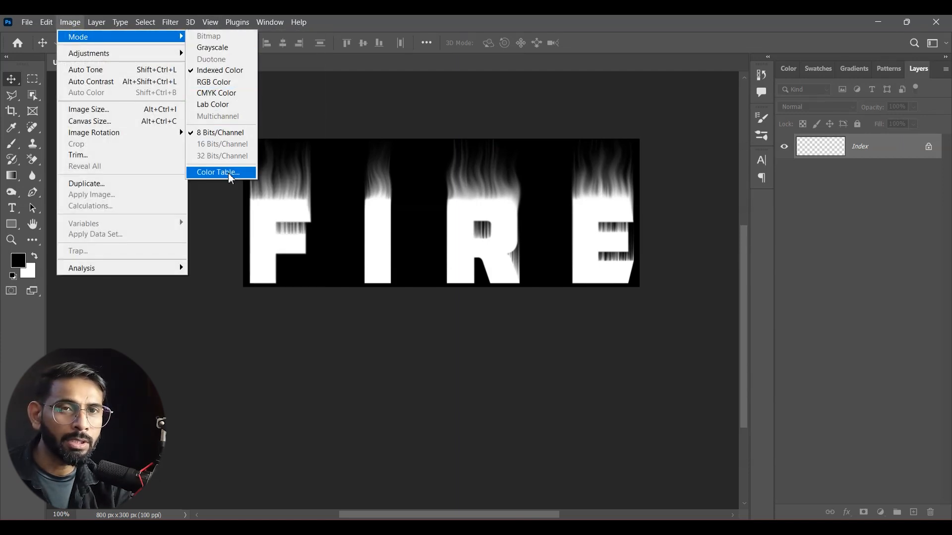
pyautogui.click(230, 172)
pyautogui.click(403, 95)
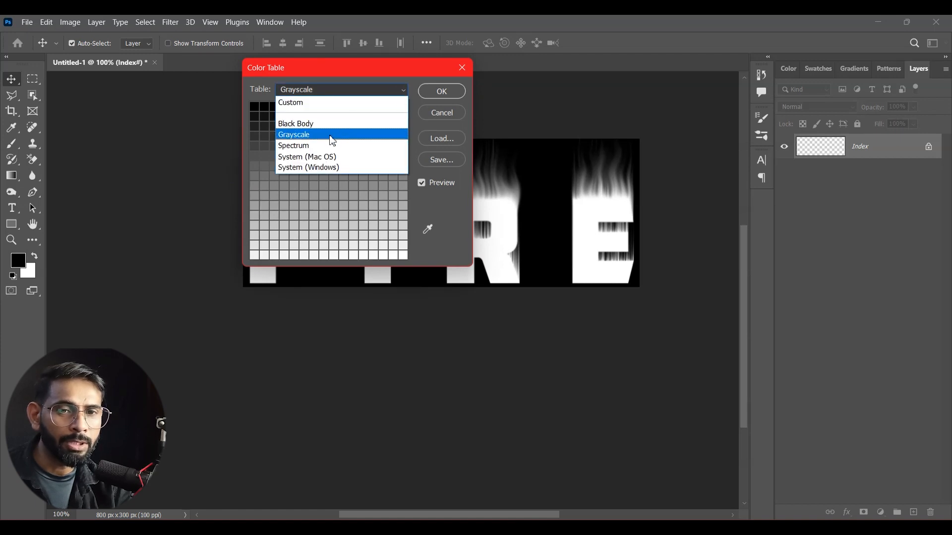
pyautogui.click(329, 124)
pyautogui.click(435, 91)
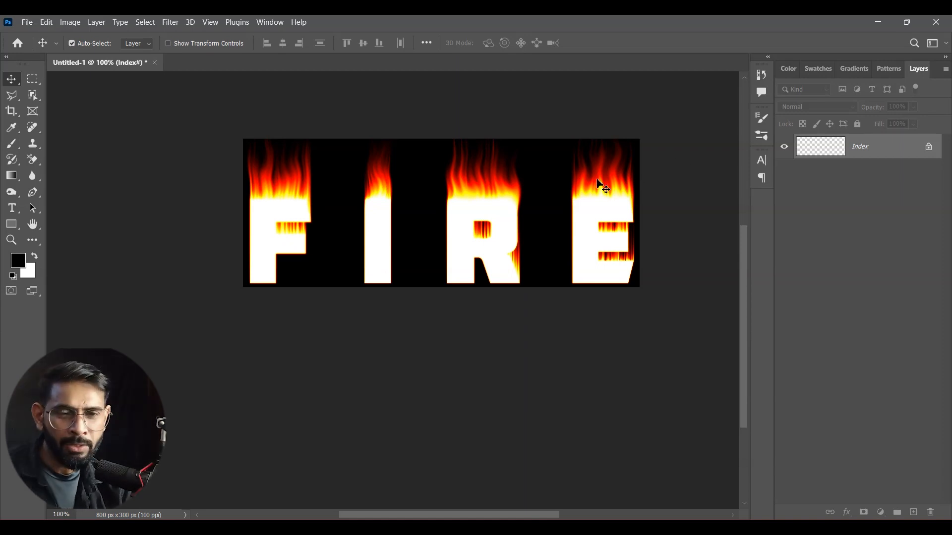
# - Activate the Sponge tool from the group it shares with the Dodge and Burn tools
pyautogui.moveTo(34, 176)
pyautogui.mouseDown()
pyautogui.moveTo(98, 192)
pyautogui.moveTo(74, 199)
pyautogui.mouseUp()
pyautogui.moveTo(10, 192)
pyautogui.mouseDown()
pyautogui.moveTo(19, 201)
pyautogui.moveTo(66, 193)
pyautogui.mouseUp()
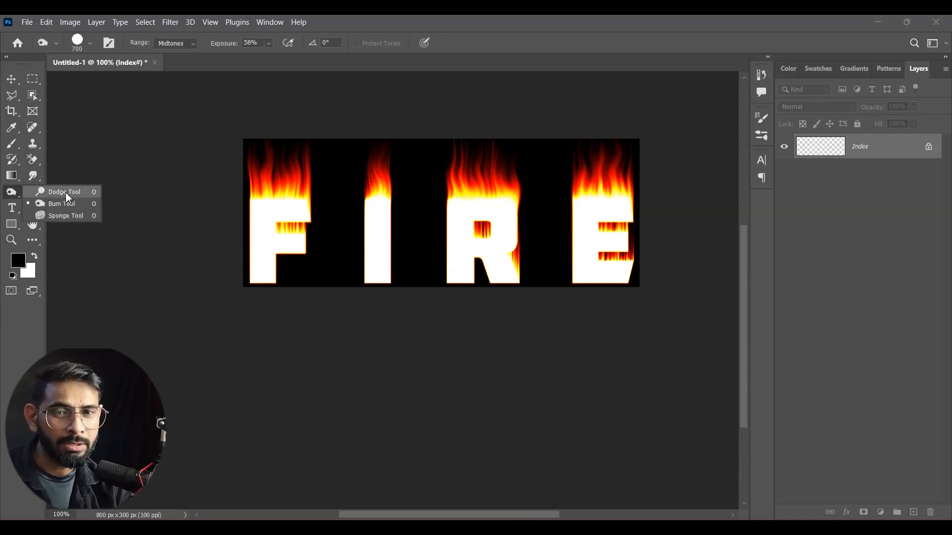
pyautogui.moveTo(65, 192); pyautogui.dragTo(67, 218)
# - Lighten the blonde woman's face, neck and hair with the Dodge tool at brush size 500, Midtones range and 50% exposure
pyautogui.moveTo(11, 192); pyautogui.dragTo(67, 192)
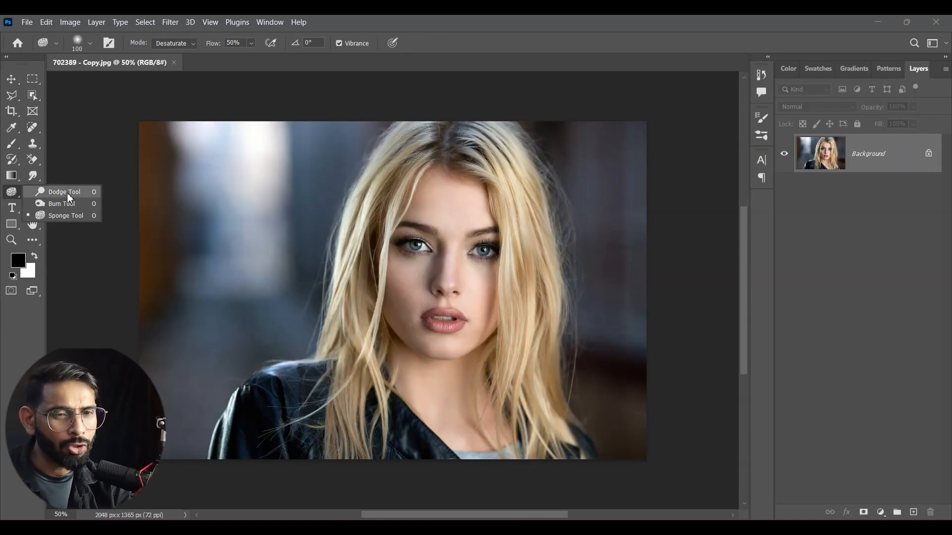
pyautogui.click(67, 192)
pyautogui.moveTo(430, 191)
pyautogui.mouseDown()
pyautogui.moveTo(459, 211)
pyautogui.moveTo(428, 271)
pyautogui.moveTo(531, 446)
pyautogui.mouseUp()
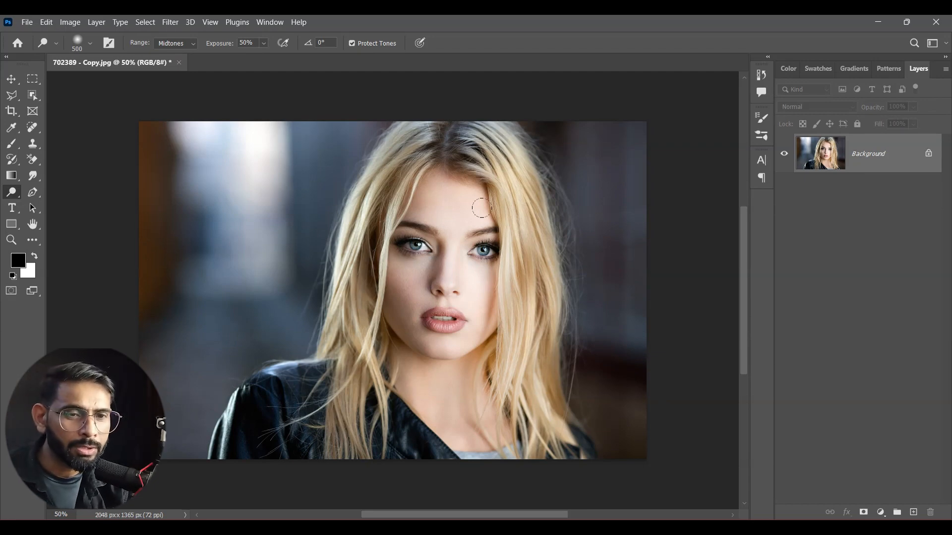
pyautogui.moveTo(432, 193)
pyautogui.mouseDown()
pyautogui.moveTo(474, 310)
pyautogui.moveTo(471, 375)
pyautogui.moveTo(451, 370)
pyautogui.moveTo(503, 428)
pyautogui.mouseUp()
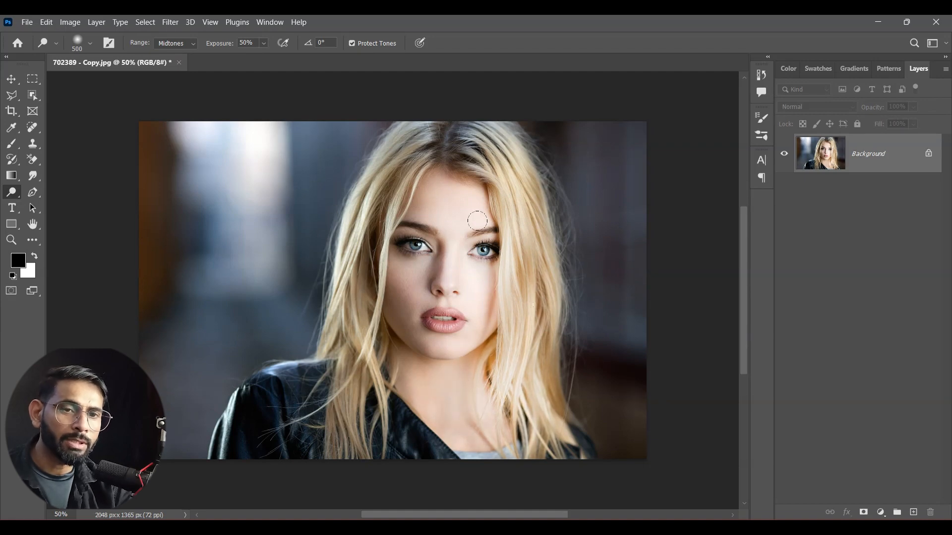
pyautogui.moveTo(323, 162); pyautogui.dragTo(300, 388)
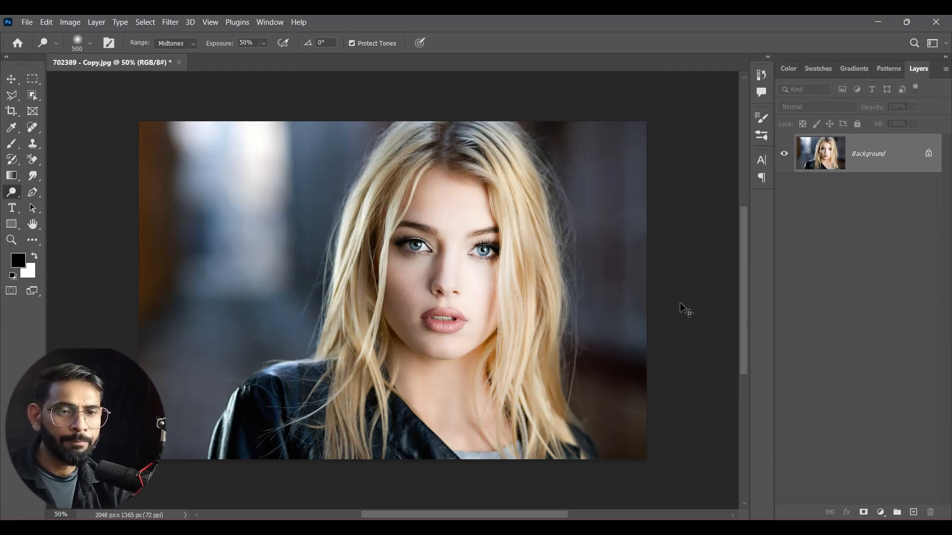
pyautogui.rightClick(12, 192)
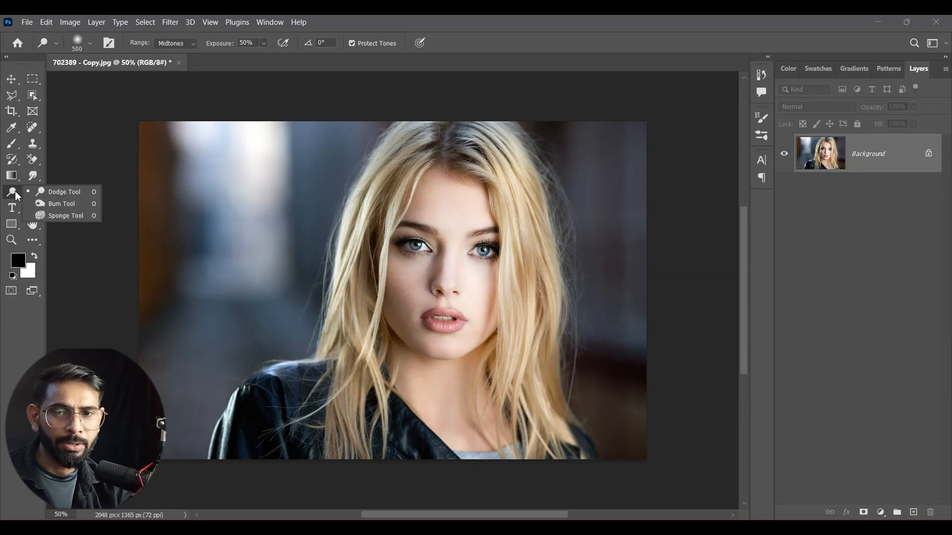
pyautogui.click(67, 197)
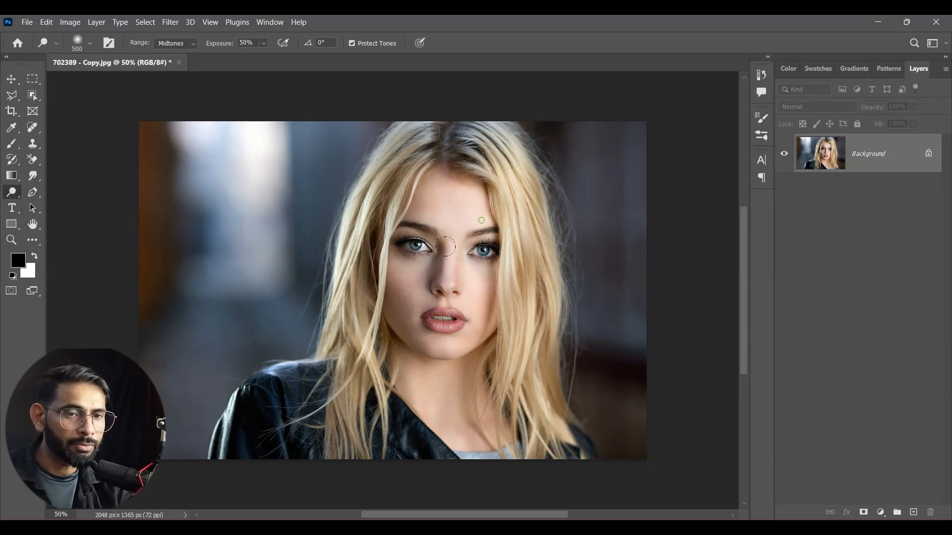
pyautogui.moveTo(480, 251); pyautogui.dragTo(457, 379)
pyautogui.moveTo(495, 423); pyautogui.dragTo(480, 390)
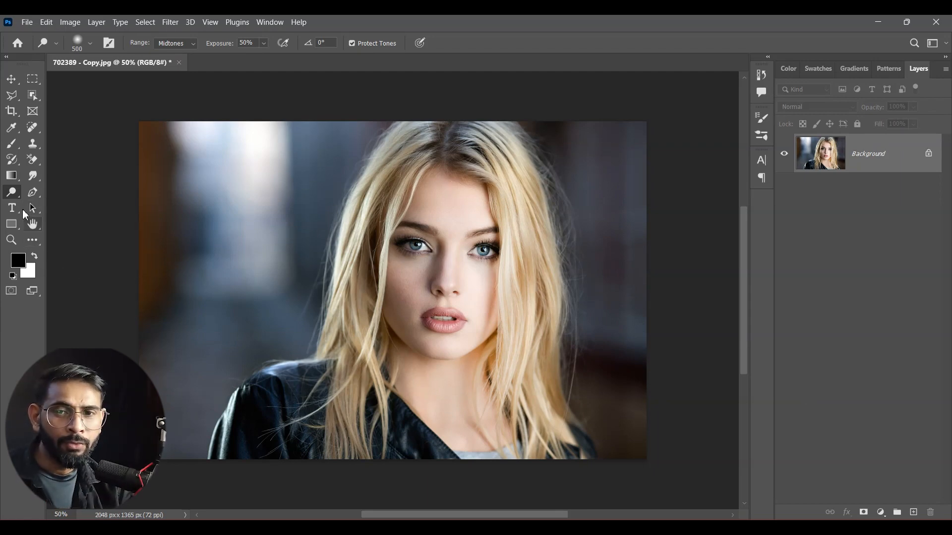
# - Darken the hair and background on both sides of the face with the Burn tool at size 700, Midtones range and 58% exposure
pyautogui.rightClick(14, 194)
pyautogui.click(56, 201)
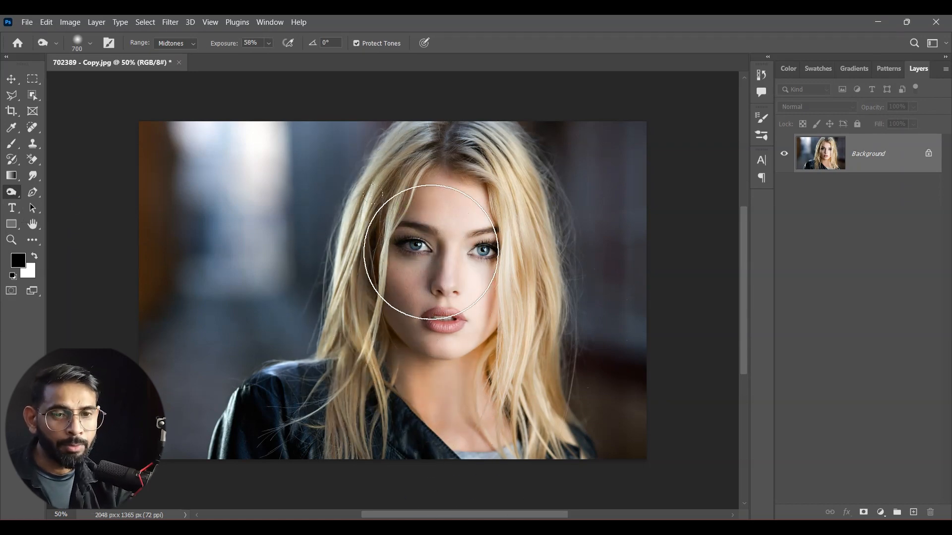
pyautogui.moveTo(425, 255); pyautogui.dragTo(409, 315)
pyautogui.hotkey('ctrl', 'z')
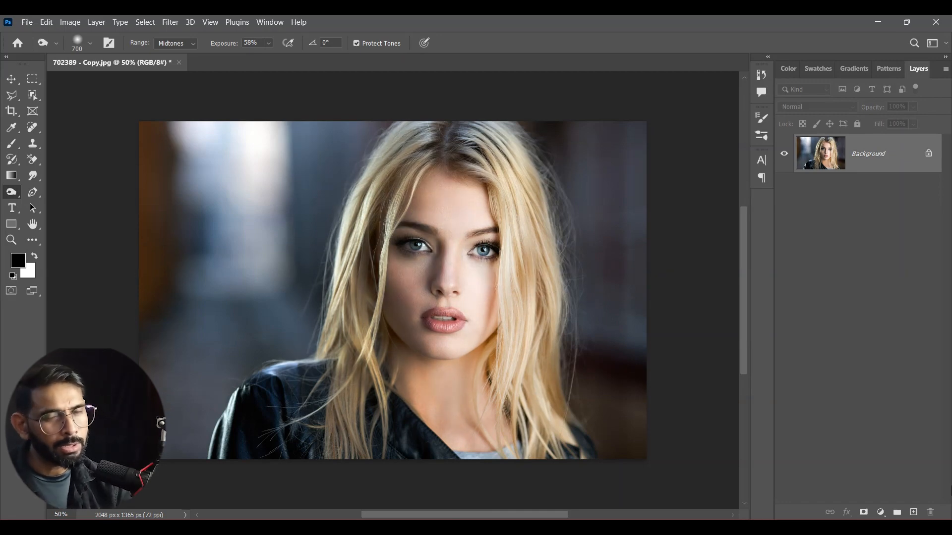
pyautogui.moveTo(389, 213); pyautogui.dragTo(365, 388)
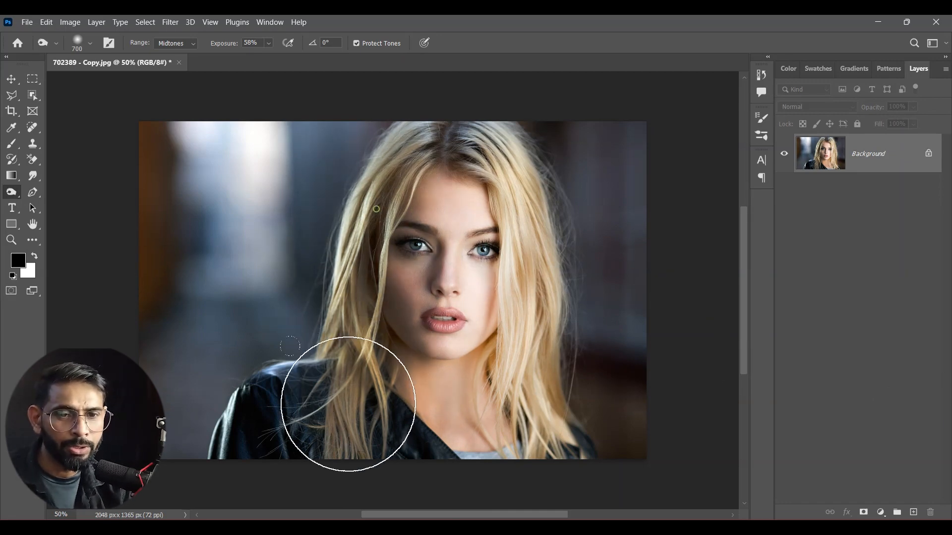
pyautogui.moveTo(587, 213)
pyautogui.mouseDown()
pyautogui.moveTo(584, 309)
pyautogui.moveTo(545, 330)
pyautogui.moveTo(572, 416)
pyautogui.mouseUp()
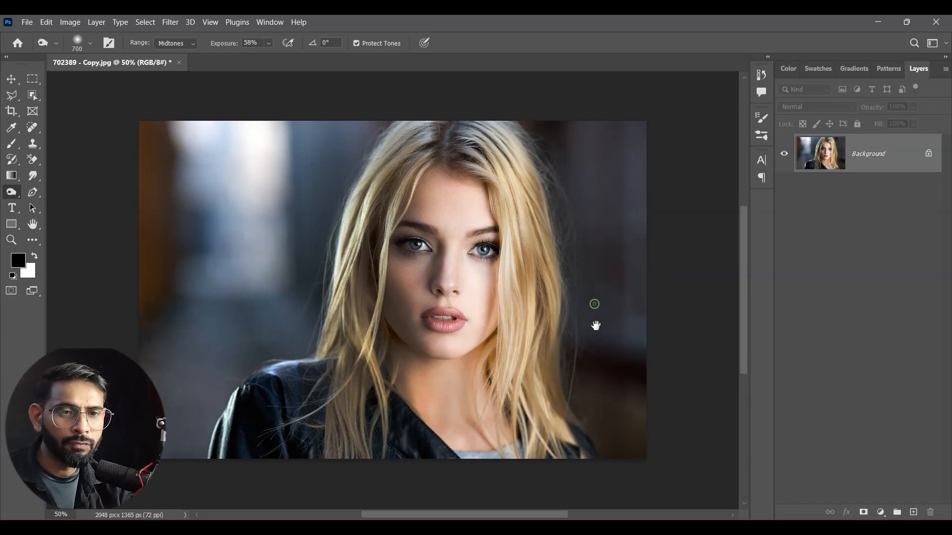
pyautogui.scroll(2, 505, 261)
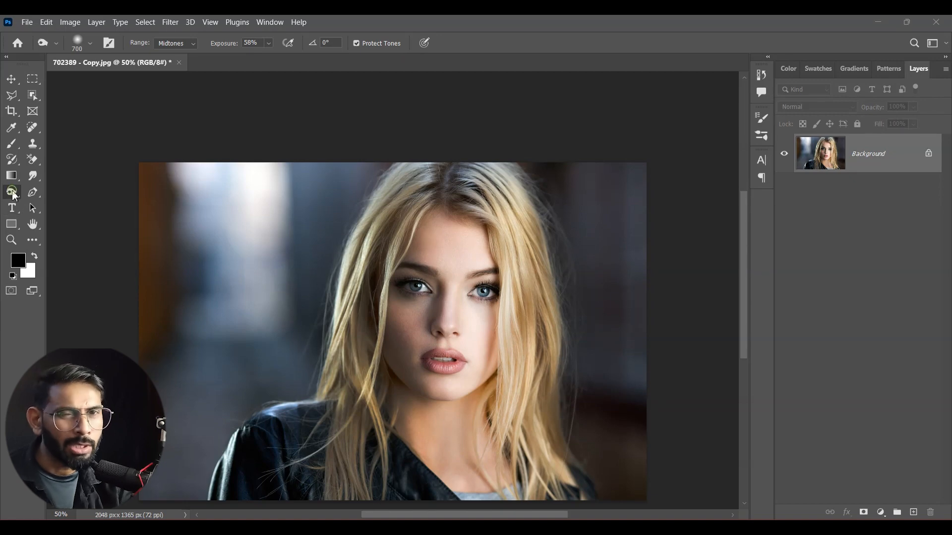
# - Desaturate the hair, skin and background of the portrait in the white shawl with the Sponge tool at size 700 and 50% flow
pyautogui.rightClick(12, 193)
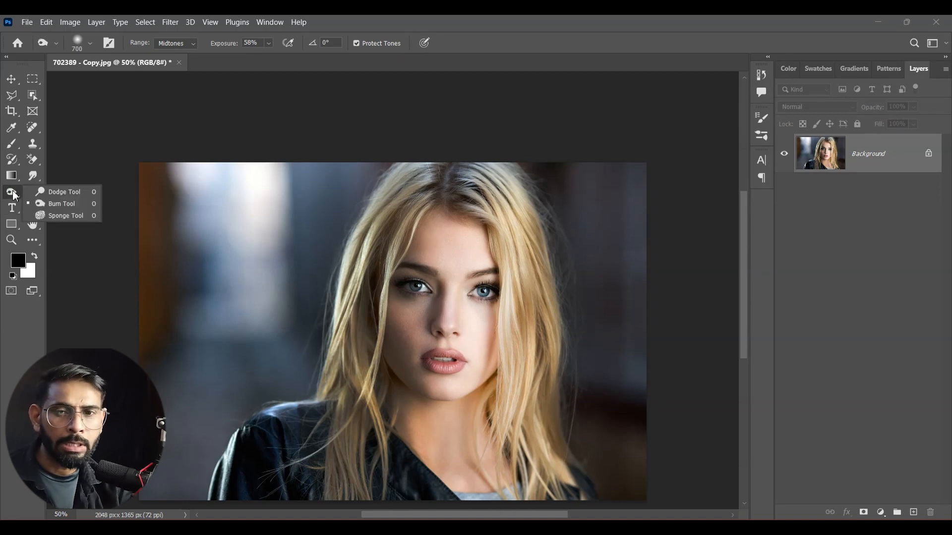
pyautogui.click(60, 216)
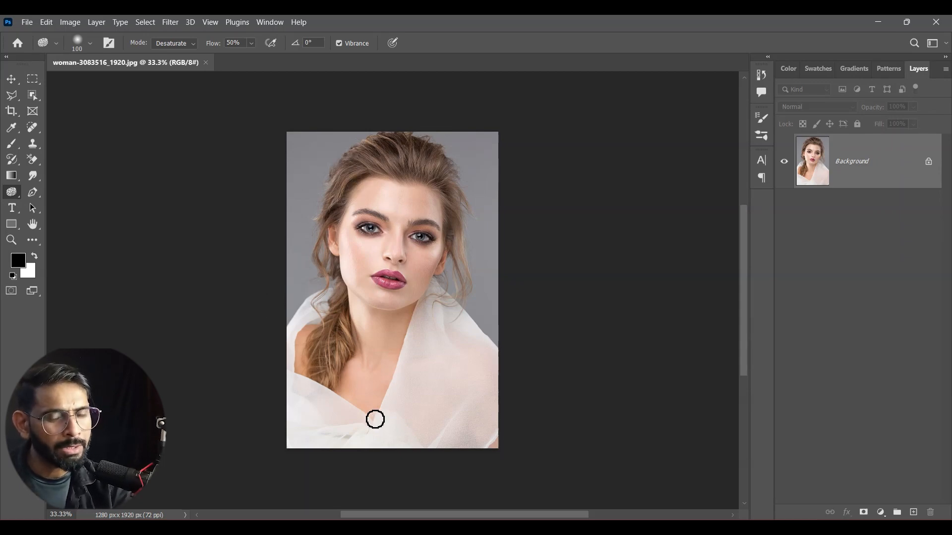
pyautogui.rightClick(17, 194)
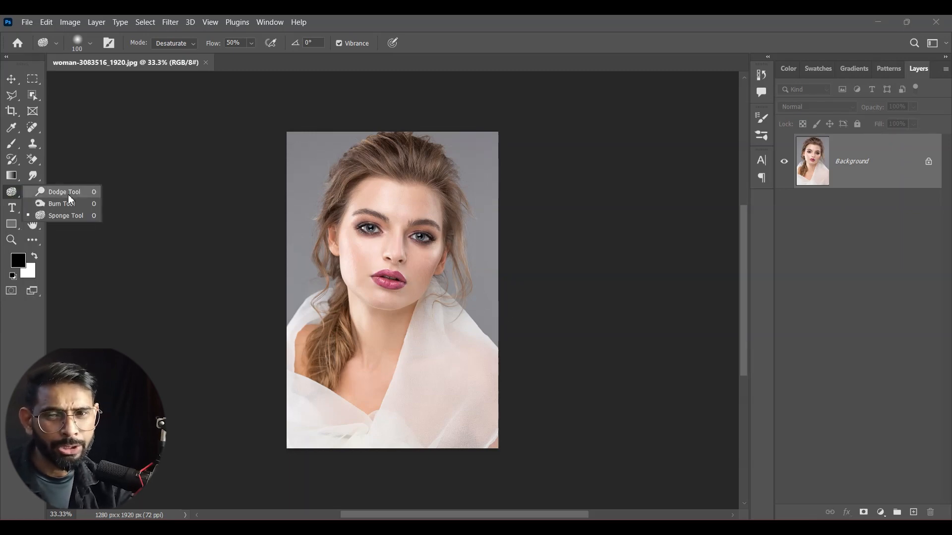
pyautogui.click(65, 216)
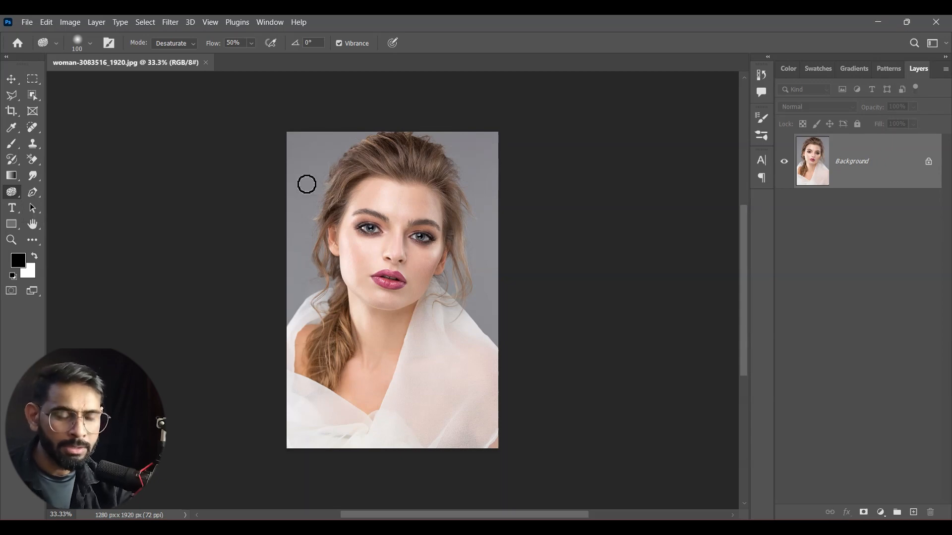
pyautogui.moveTo(307, 184); pyautogui.dragTo(310, 179)
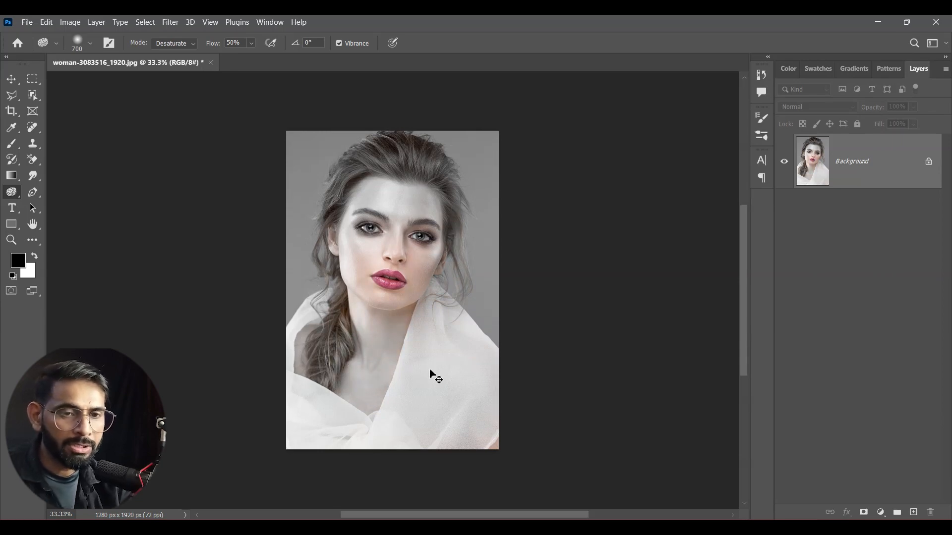
# - Desaturate the remaining color on the face, neck and hair with the Sponge tool at brush size 200, sparing the lips
pyautogui.hotkey('ctrl', '+')
pyautogui.hotkey('ctrl', '+')
pyautogui.press('[')
pyautogui.press('[')
pyautogui.press('[')
pyautogui.press('[')
pyautogui.press('[')
pyautogui.moveTo(300, 200)
pyautogui.mouseDown()
pyautogui.moveTo(315, 205)
pyautogui.moveTo(302, 222)
pyautogui.moveTo(318, 211)
pyautogui.mouseUp()
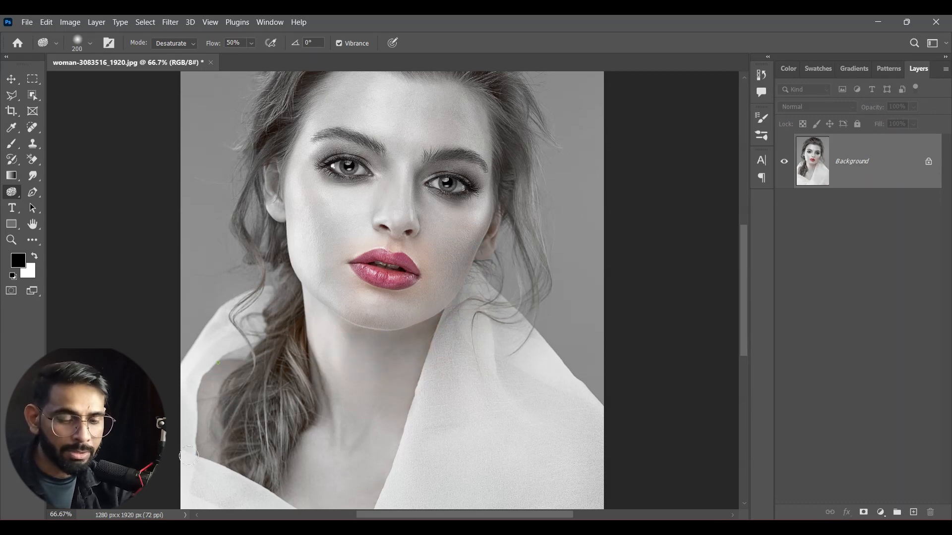
pyautogui.hotkey('ctrl', '-')
pyautogui.moveTo(460, 310); pyautogui.dragTo(451, 331)
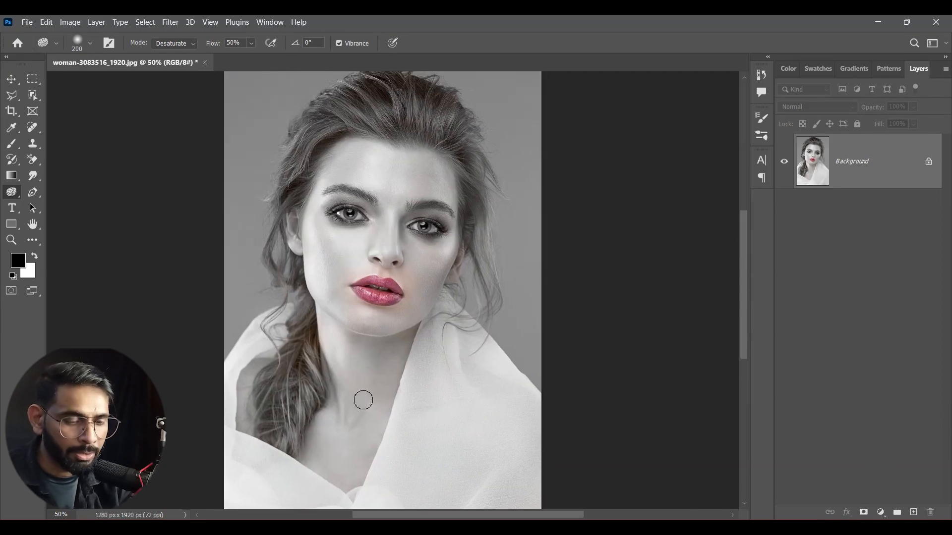
# - Desaturate the skin close around the lips with the Sponge tool at brush size 70
pyautogui.hotkey('ctrl', '+')
pyautogui.hotkey('ctrl', '+')
pyautogui.hotkey('ctrl', '+')
pyautogui.press('[')
pyautogui.press('[')
pyautogui.press('[')
pyautogui.press('[')
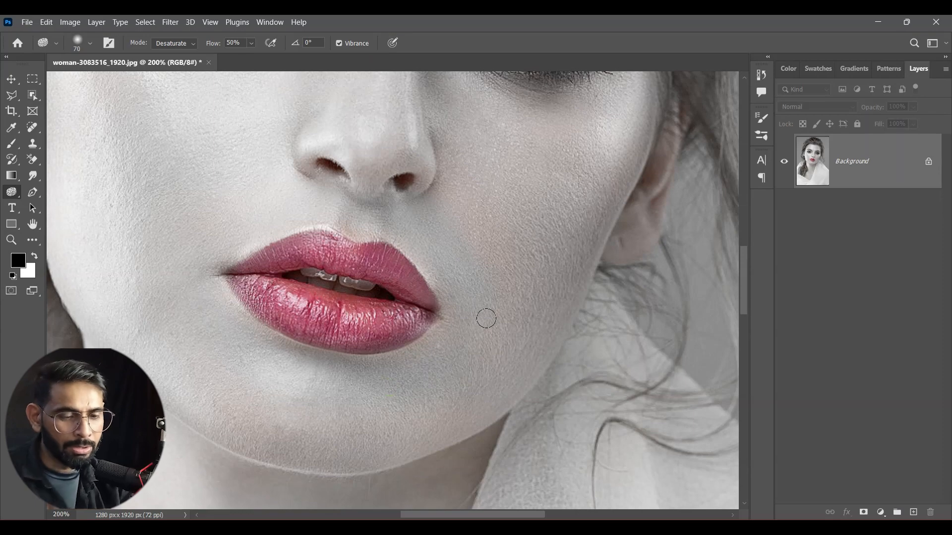
# - Check the desaturated face around the colored lips up close and in the full portrait
pyautogui.hotkey('ctrl', '-')
pyautogui.hotkey('ctrl', '-')
pyautogui.hotkey('ctrl', '-')
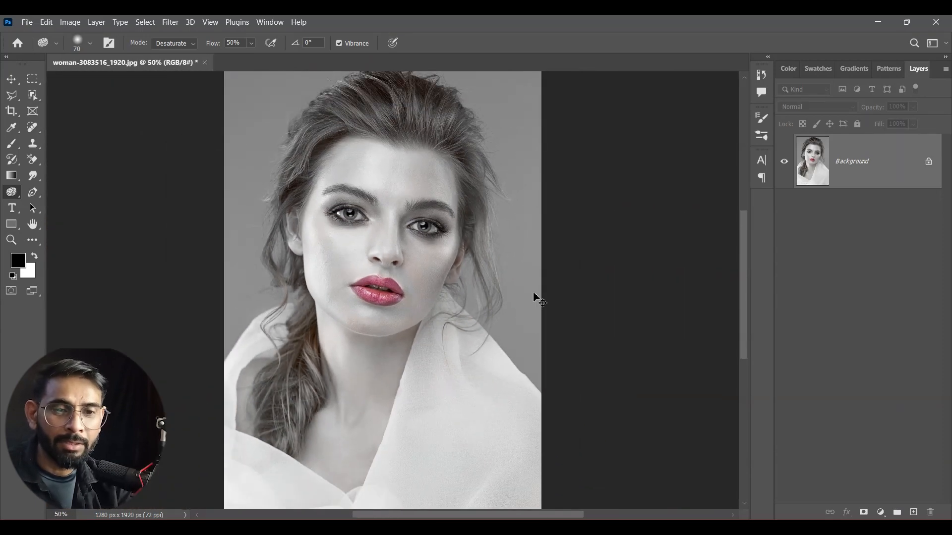
pyautogui.hotkey('ctrl', '+')
pyautogui.hotkey('ctrl', '+')
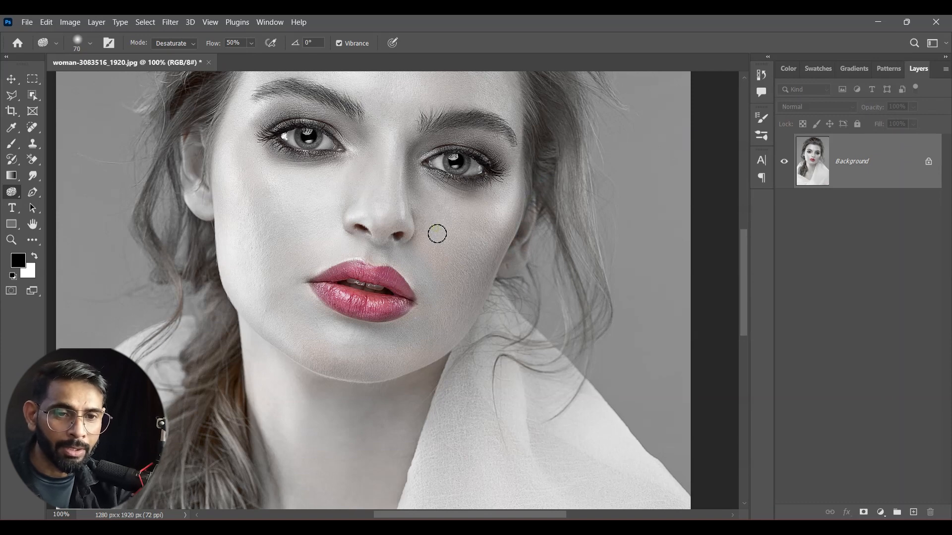
pyautogui.hotkey('ctrl', '-')
pyautogui.hotkey('ctrl', '-')
pyautogui.hotkey('ctrl', '-')
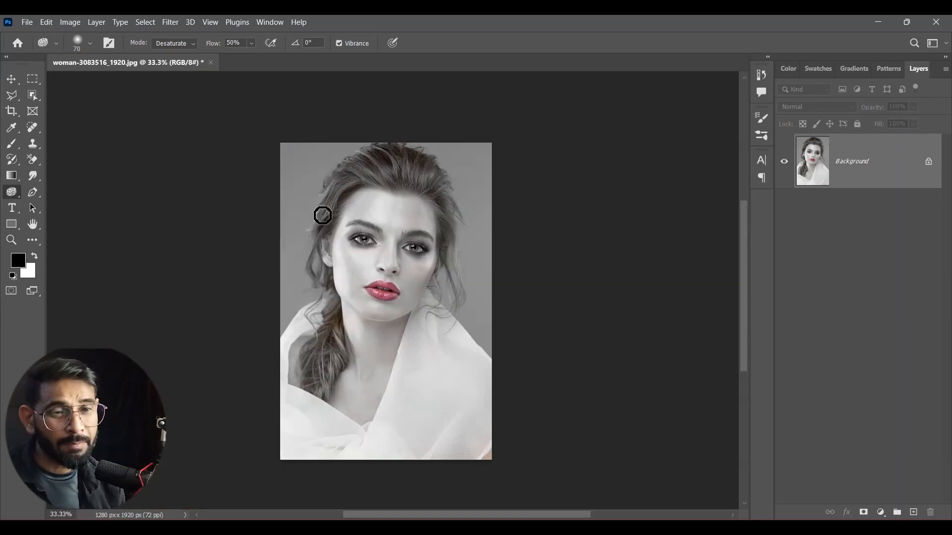